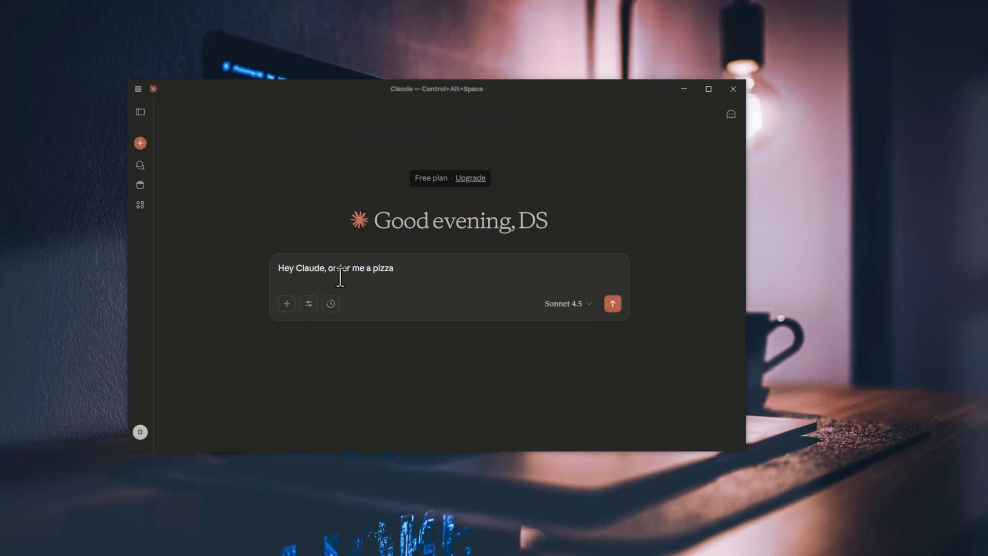
# Send the pizza order prompt and allow zomato-mcp to create a cart with one Margherita Pizza.
pyautogui.click(613, 304)
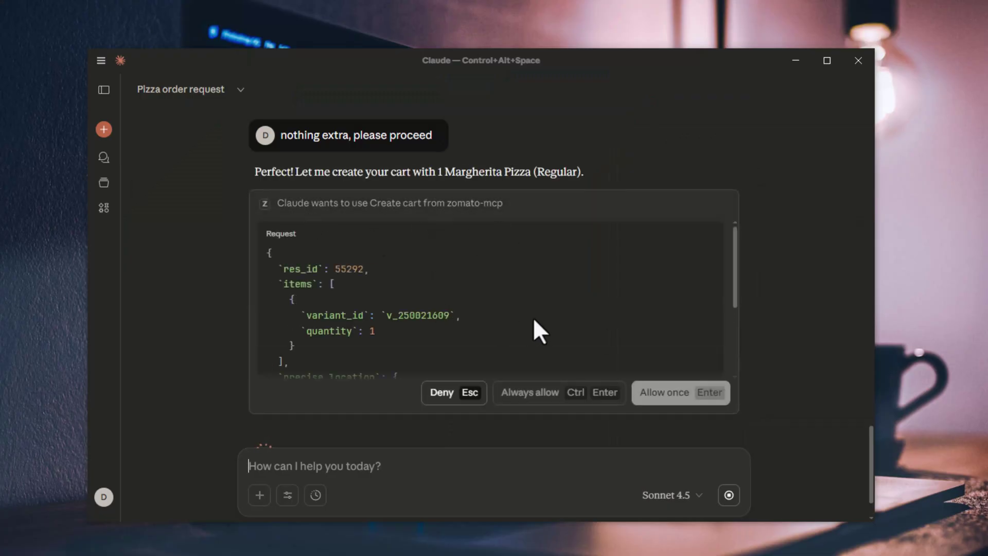
pyautogui.click(664, 394)
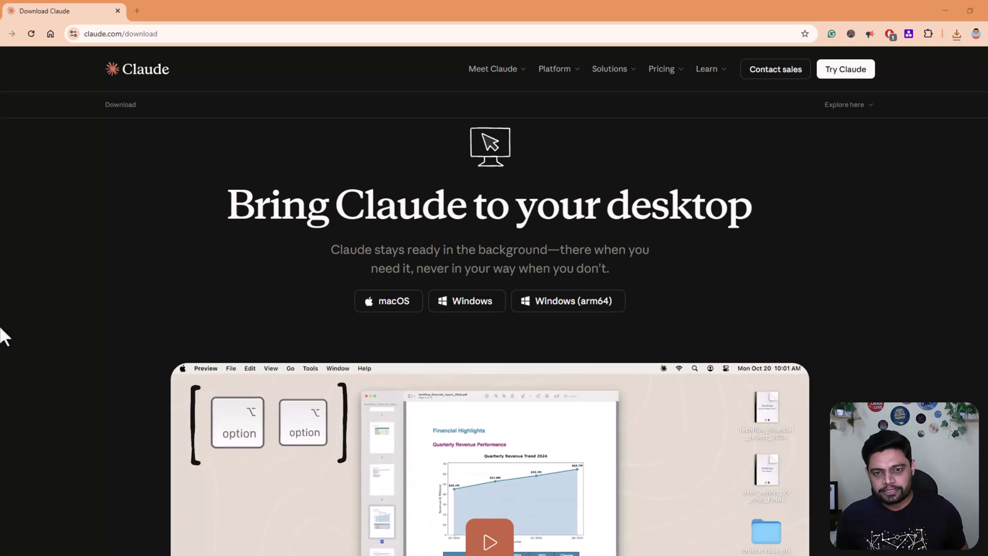
# Launch Claude Desktop from Windows search with 'cla' and reposition its window.
pyautogui.press('super')
pyautogui.write('cla')
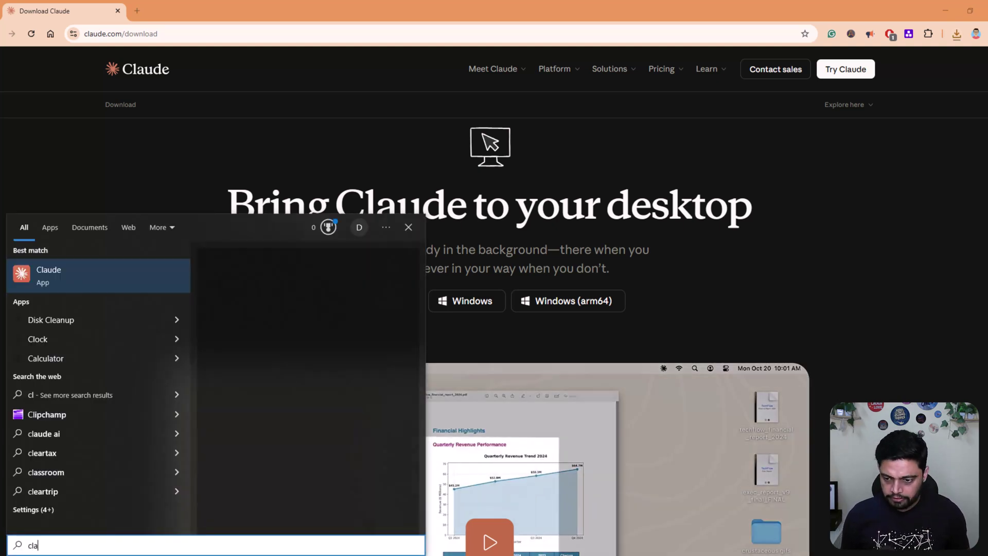
pyautogui.press('Return')
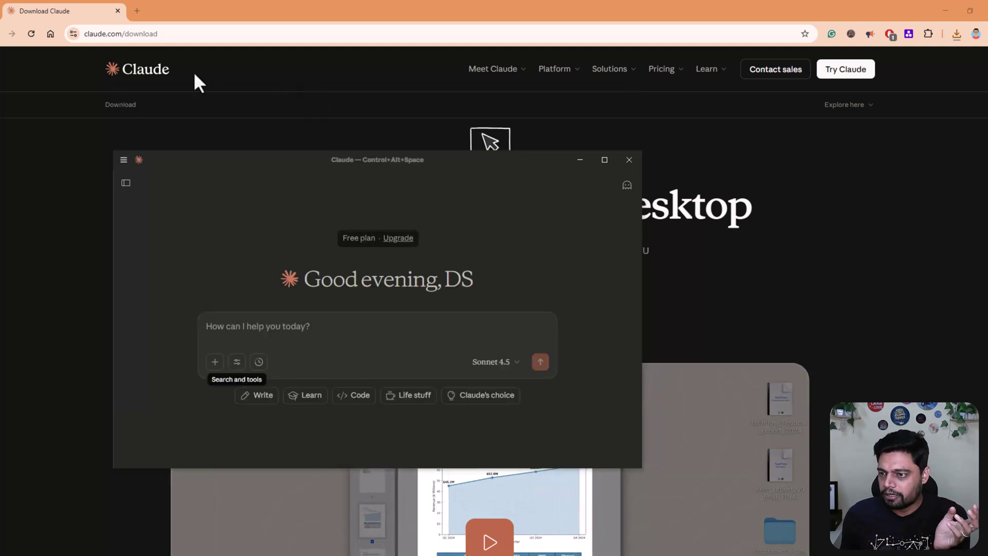
pyautogui.moveTo(317, 158); pyautogui.dragTo(307, 128)
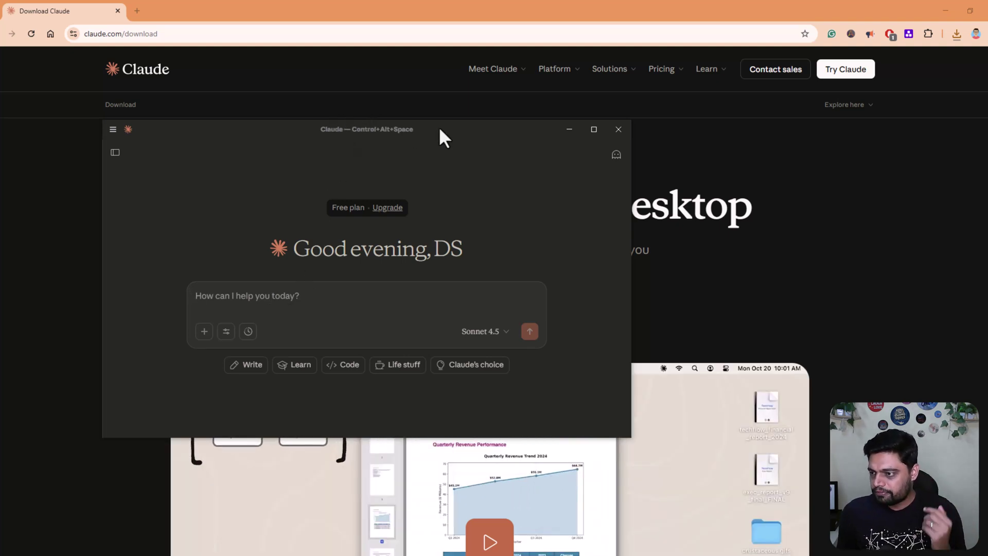
pyautogui.moveTo(441, 126); pyautogui.dragTo(544, 146)
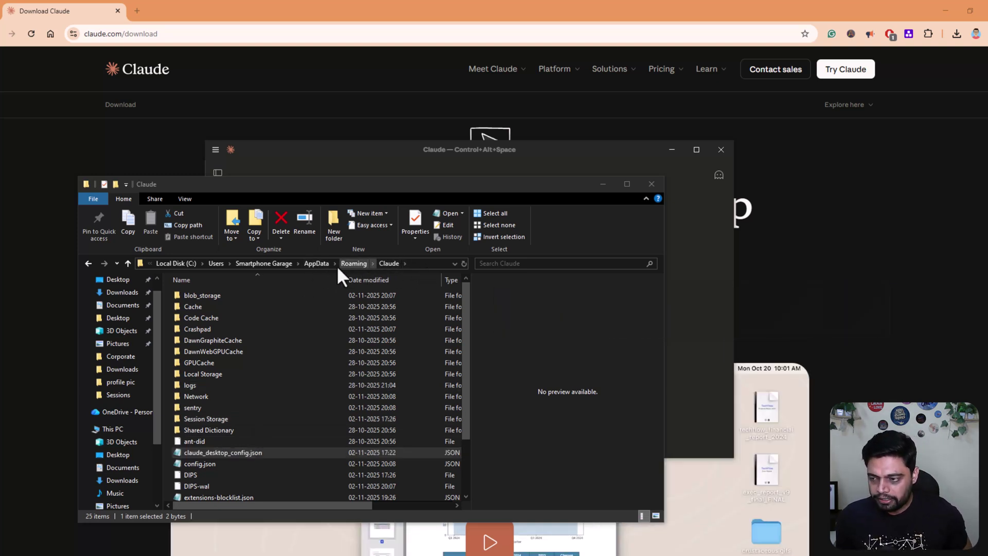
# Bring the File Explorer window showing AppData\Roaming\Claude forward and reposition it.
pyautogui.moveTo(352, 189); pyautogui.dragTo(338, 157)
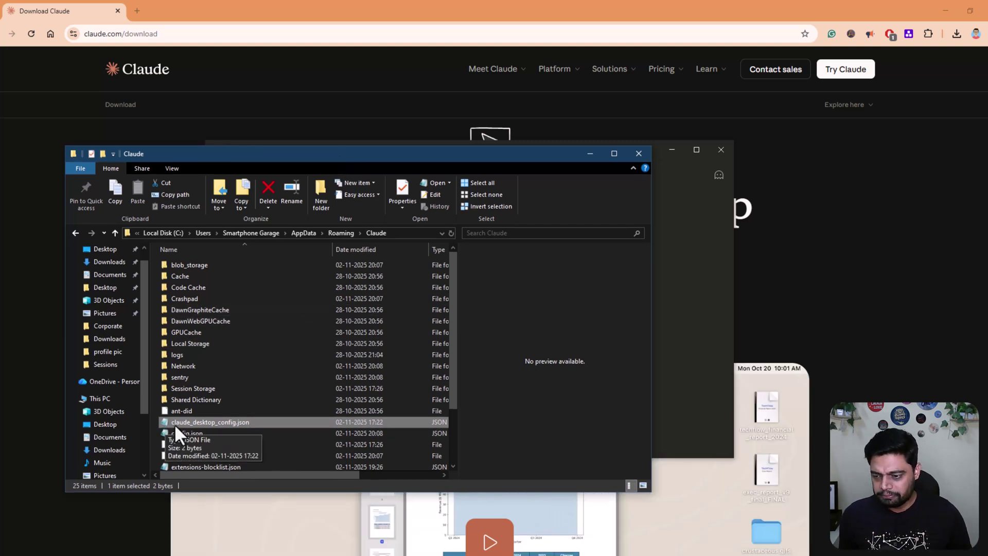
# Replace the {} in claude_desktop_config.json with the zomato-mcp mcp-remote server entry and save.
pyautogui.rightClick(214, 421)
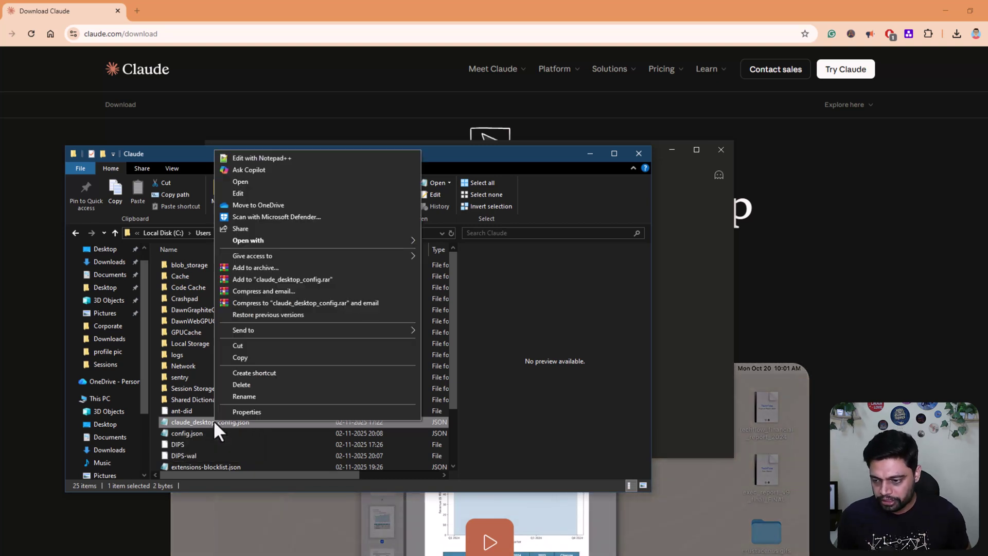
pyautogui.click(250, 194)
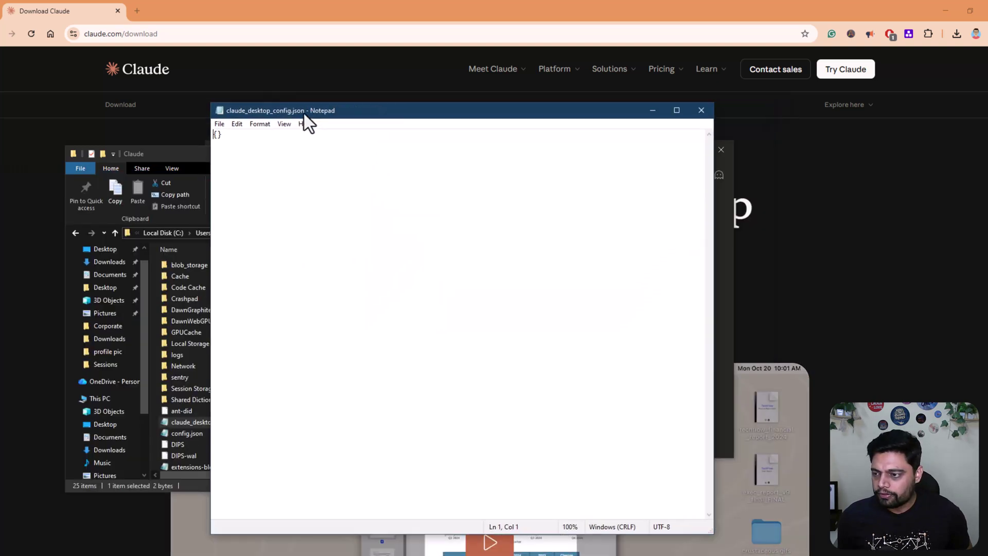
pyautogui.moveTo(305, 113); pyautogui.dragTo(269, 113)
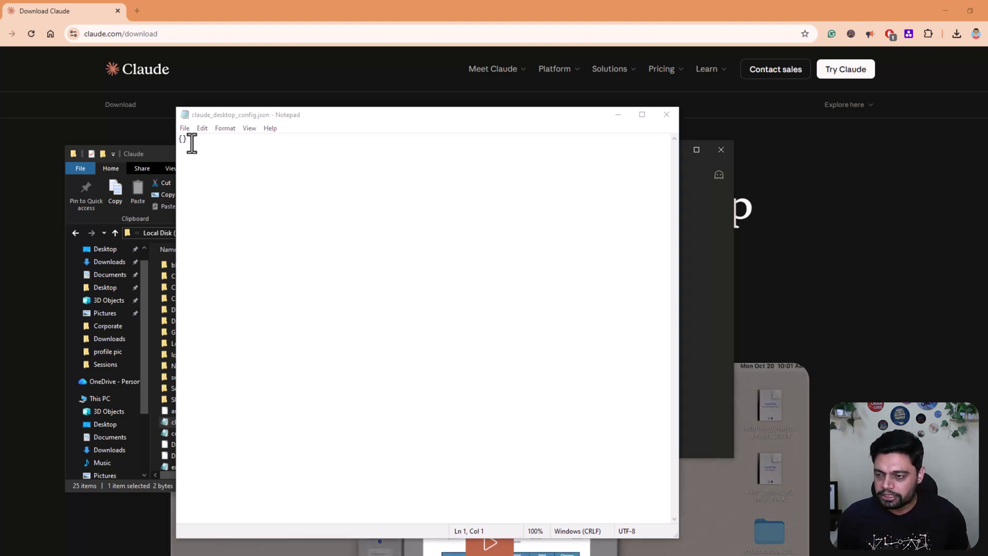
pyautogui.moveTo(187, 139); pyautogui.dragTo(178, 139)
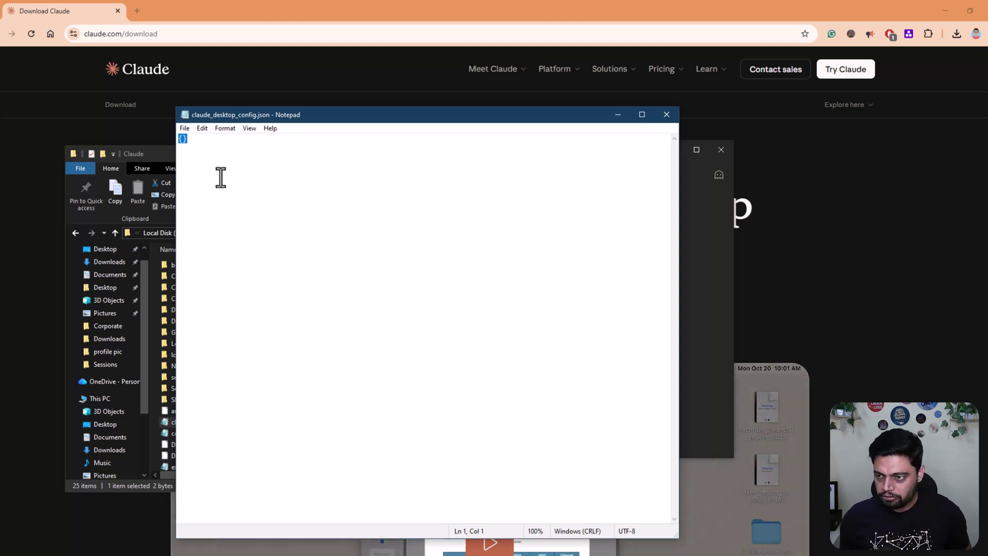
pyautogui.write('{   "mcpServers": {     "zomato-mcp": {       "command": "npx",       "args": [         "mcp-remote",         "https://mcp-server.zomato.com/mcp"       ]     }   } }')
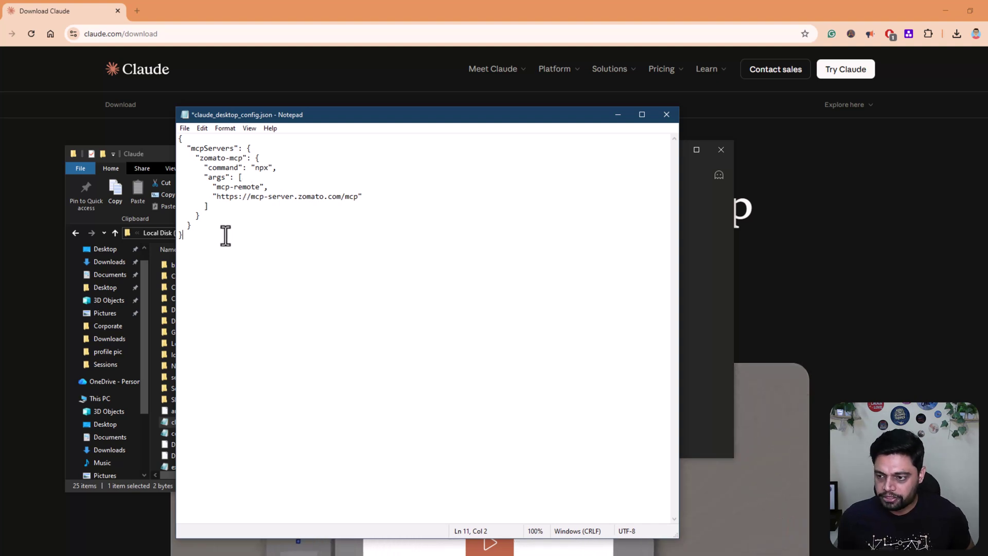
pyautogui.click(183, 128)
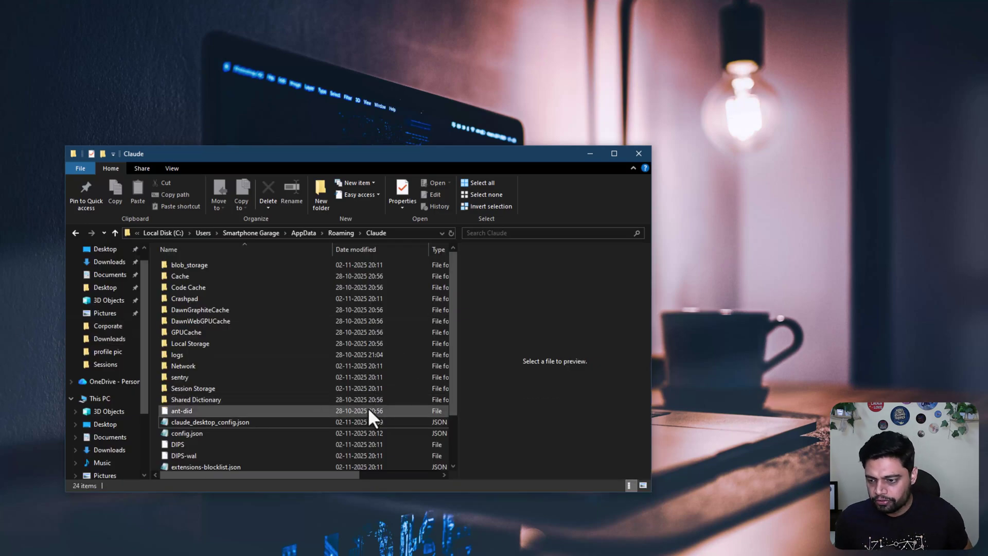
# Reopen claude_desktop_config.json, check the Zomato MCP server URL line, and close Notepad.
pyautogui.click(225, 425)
pyautogui.rightClick(225, 424)
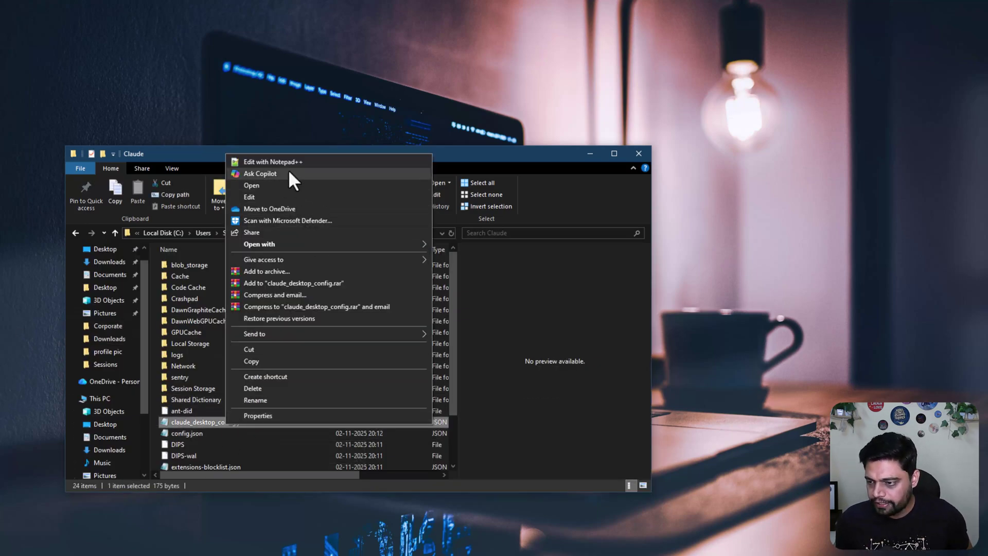
pyautogui.click(261, 191)
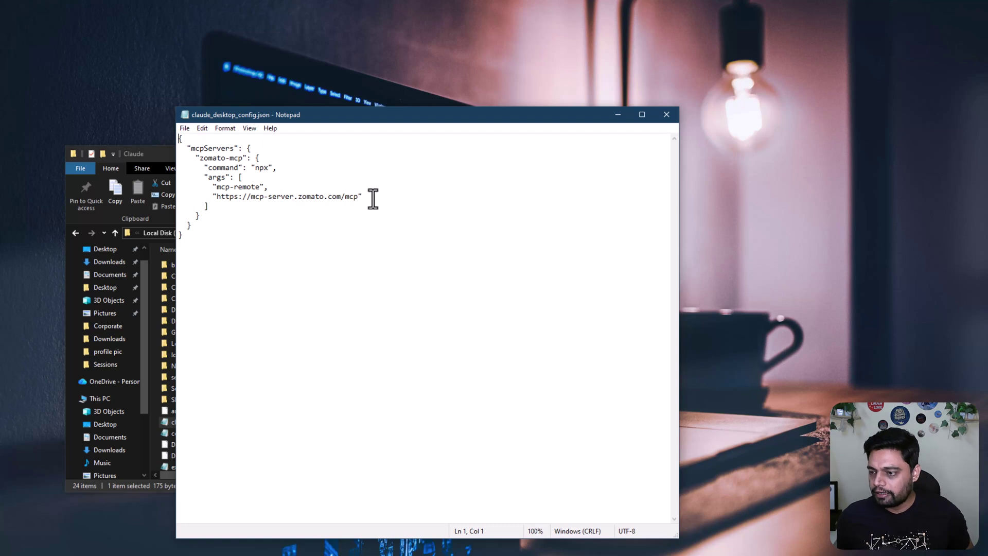
pyautogui.moveTo(375, 199); pyautogui.dragTo(223, 198)
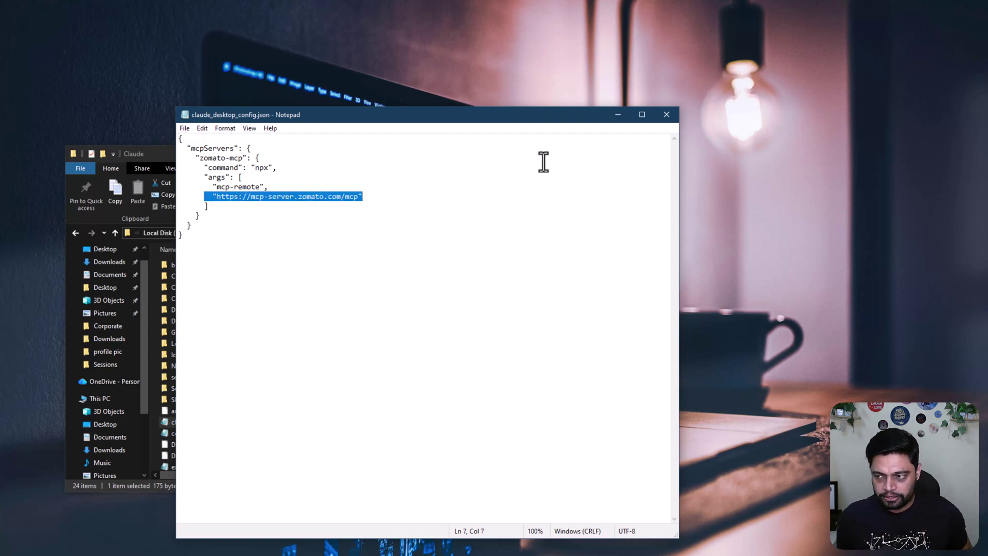
pyautogui.click(669, 117)
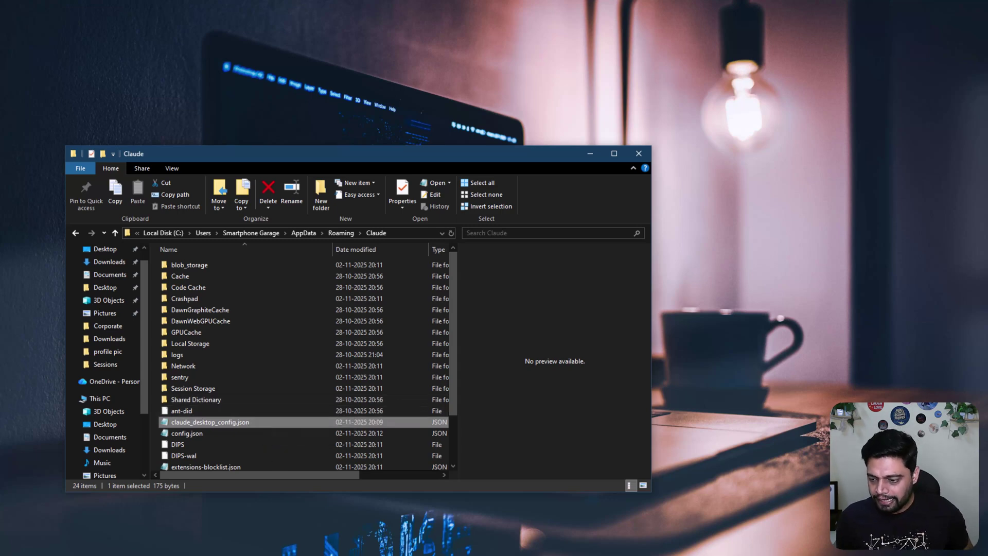
# Hide Explorer and relaunch Claude Desktop from Windows search with 'clau'.
pyautogui.click(590, 153)
pyautogui.press('super')
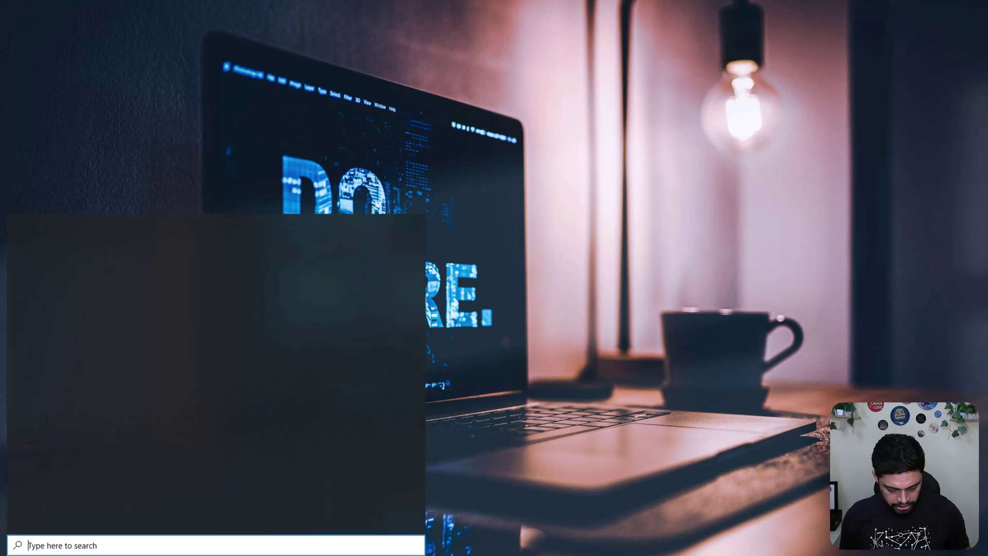
pyautogui.write('clau')
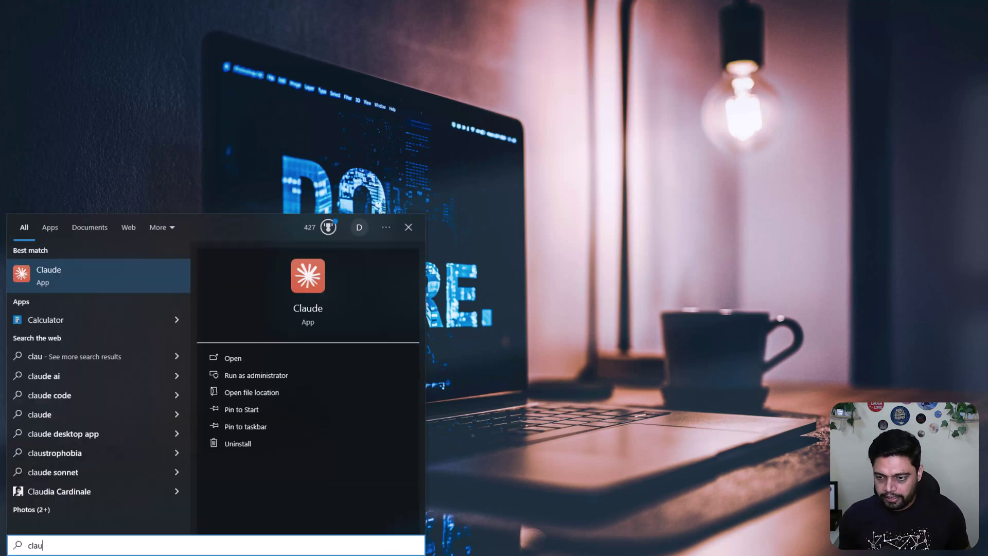
pyautogui.press('Return')
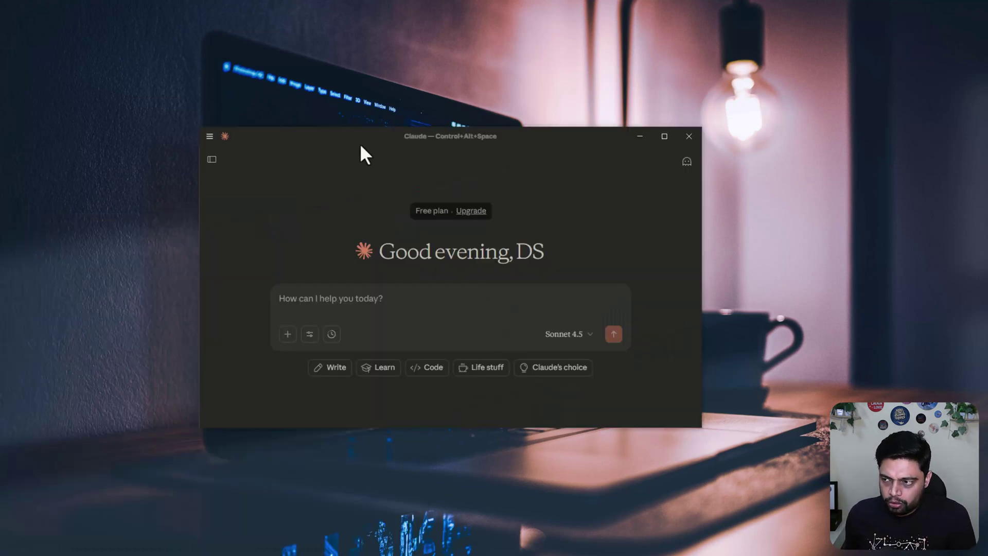
pyautogui.moveTo(360, 146); pyautogui.dragTo(326, 143)
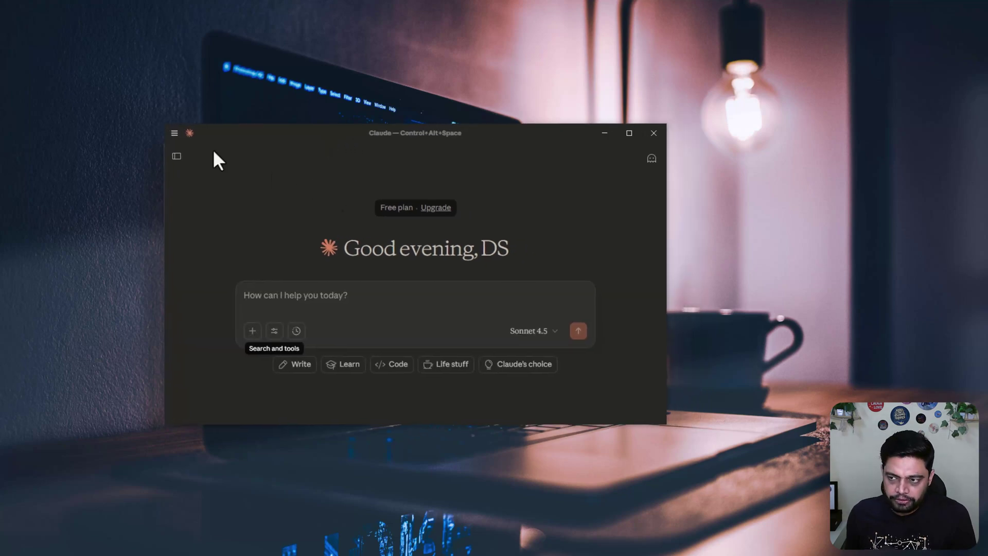
# Glance at the app menu and connectors list, then enlarge and recentre the window.
pyautogui.click(175, 133)
pyautogui.moveTo(193, 148)
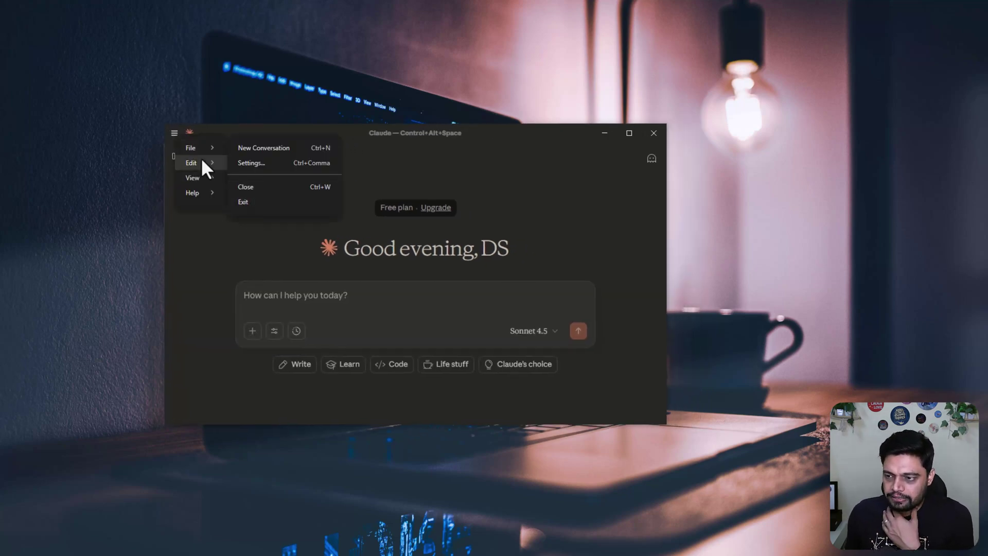
pyautogui.click(451, 135)
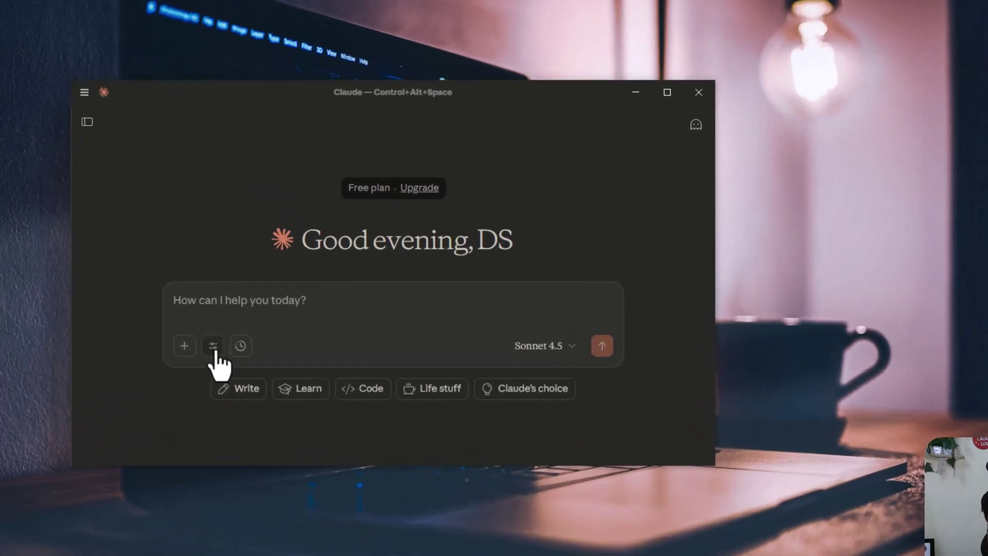
pyautogui.click(274, 331)
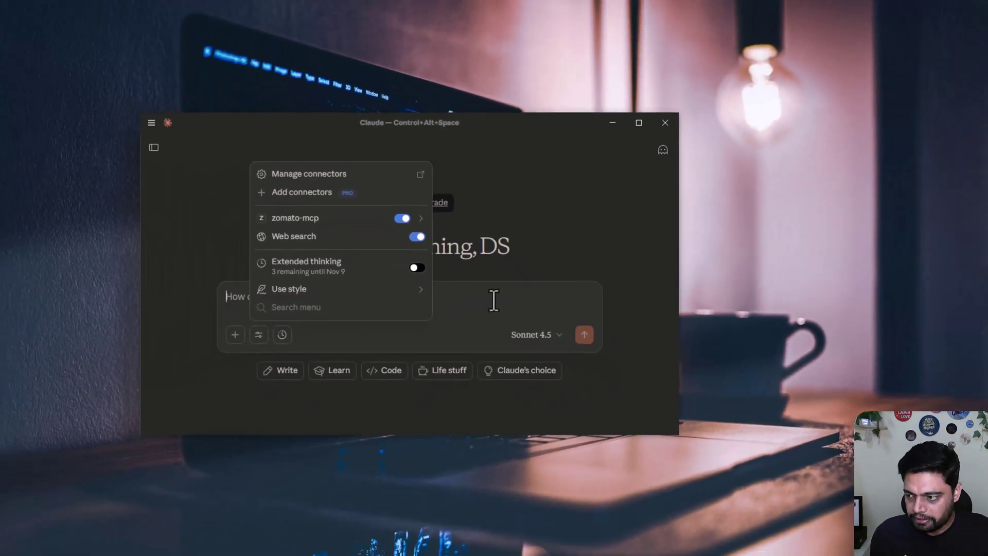
pyautogui.press('Escape')
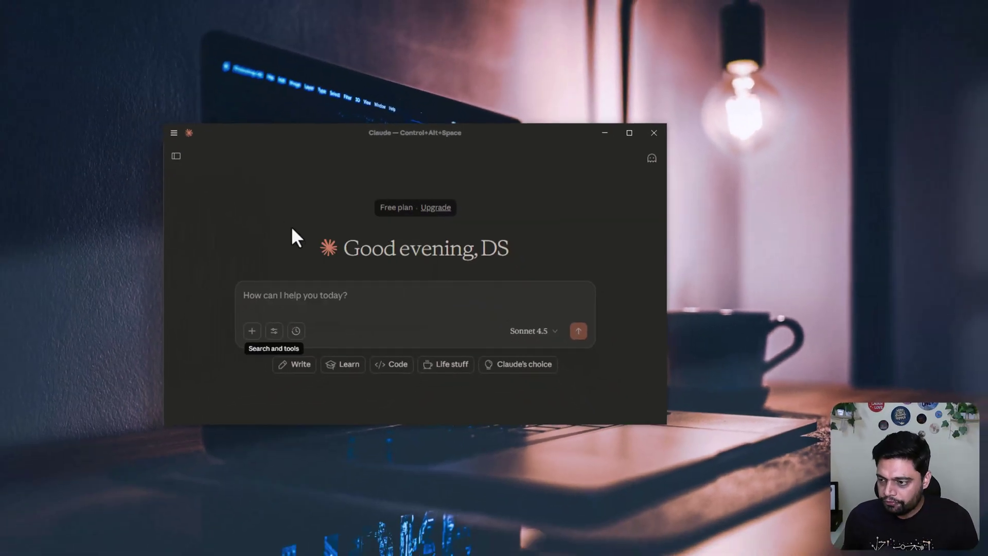
pyautogui.click(174, 133)
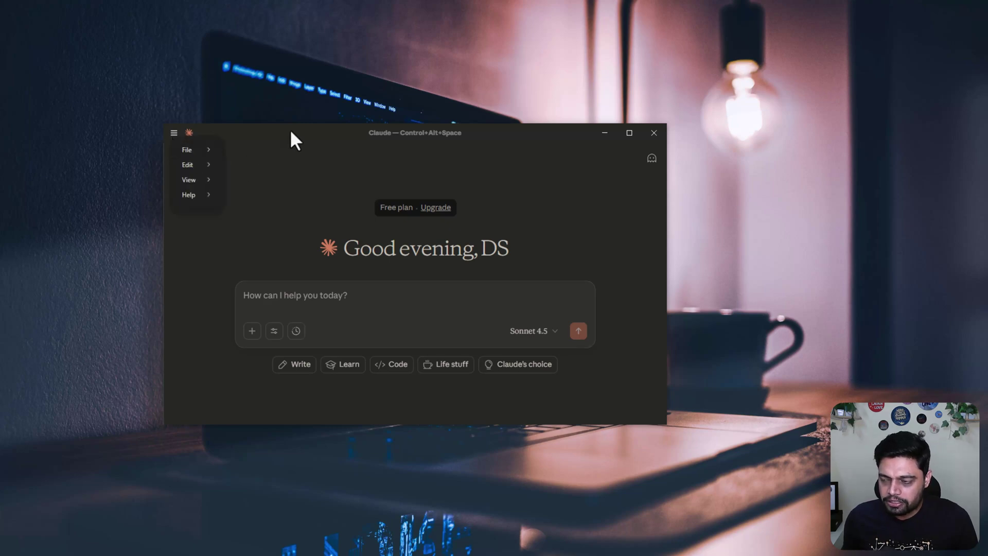
pyautogui.click(428, 158)
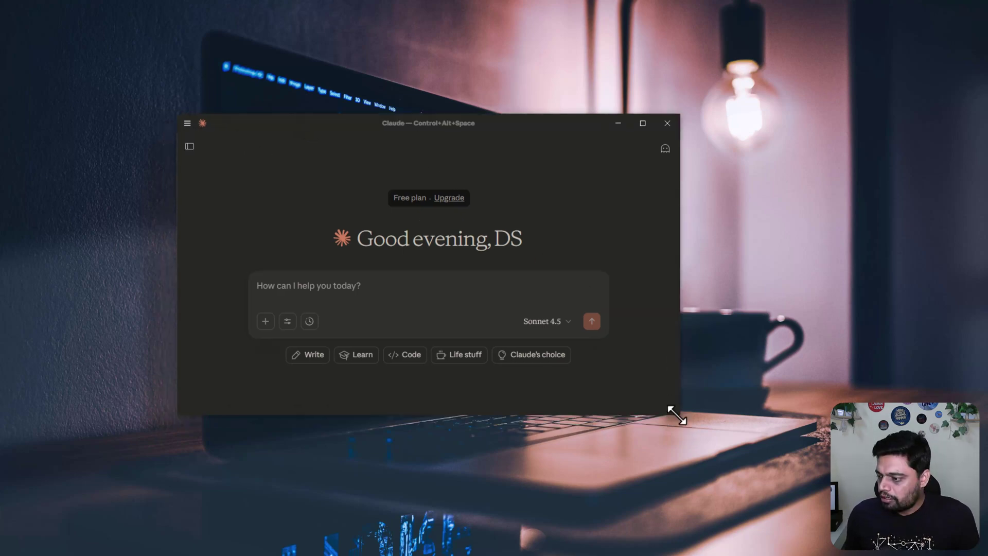
pyautogui.moveTo(676, 415); pyautogui.dragTo(794, 481)
pyautogui.moveTo(472, 122); pyautogui.dragTo(421, 87)
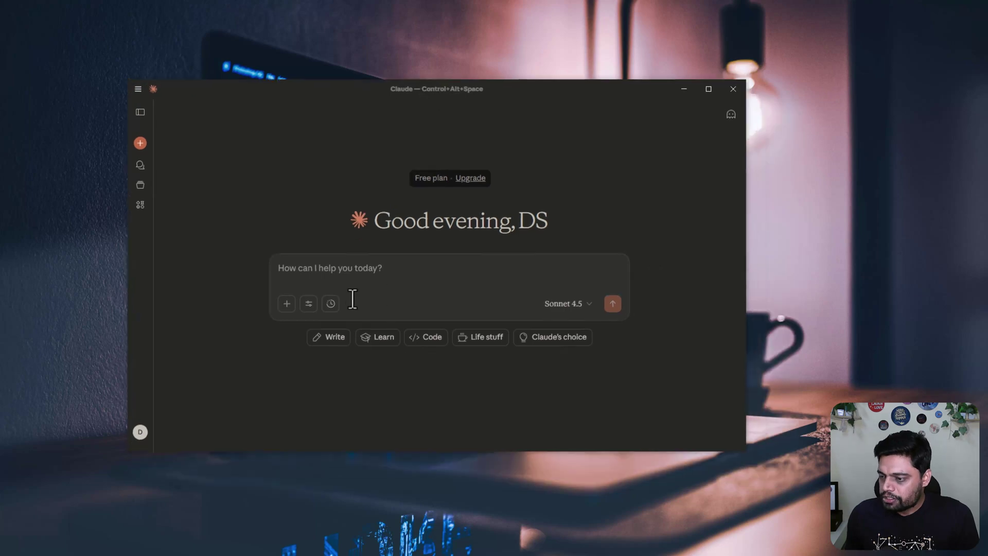
# Turn on Web search and scroll through the zomato-mcp tools to confirm all are enabled.
pyautogui.click(310, 305)
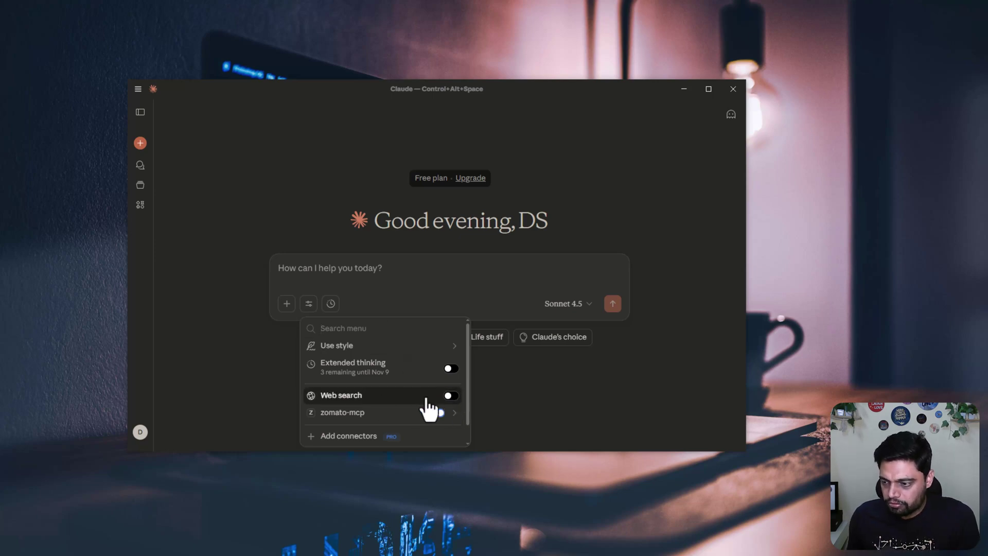
pyautogui.click(450, 398)
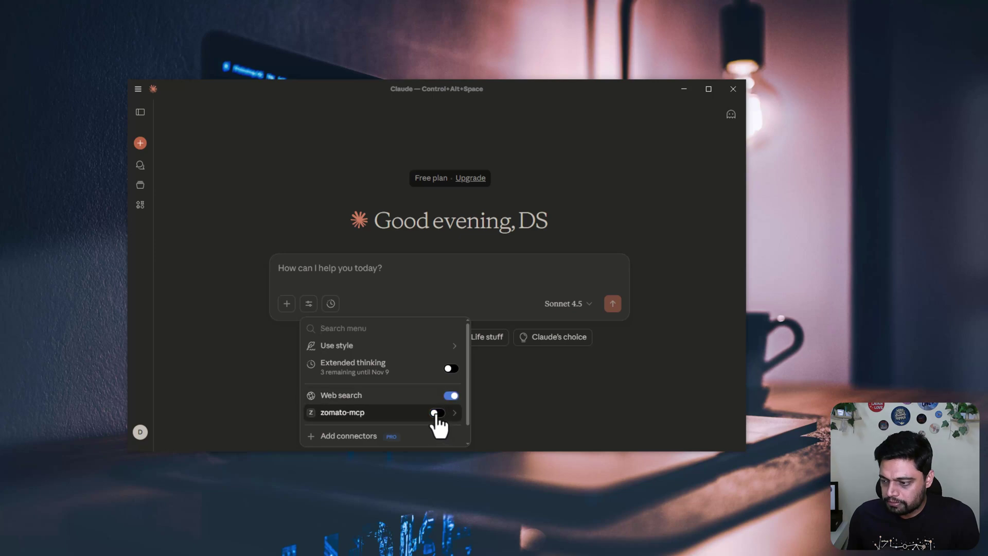
pyautogui.click(453, 414)
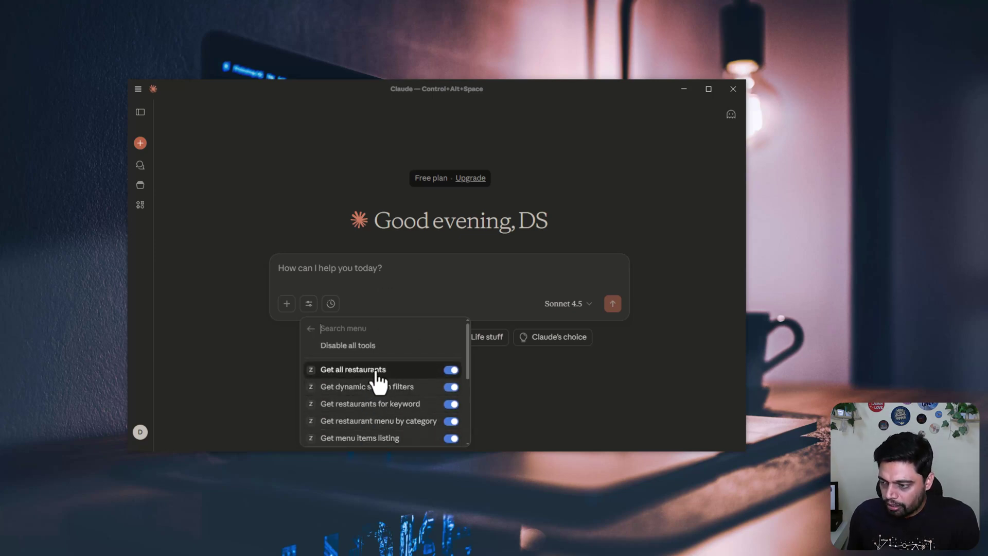
pyautogui.scroll(-2, 378, 381)
pyautogui.scroll(3, 380, 407)
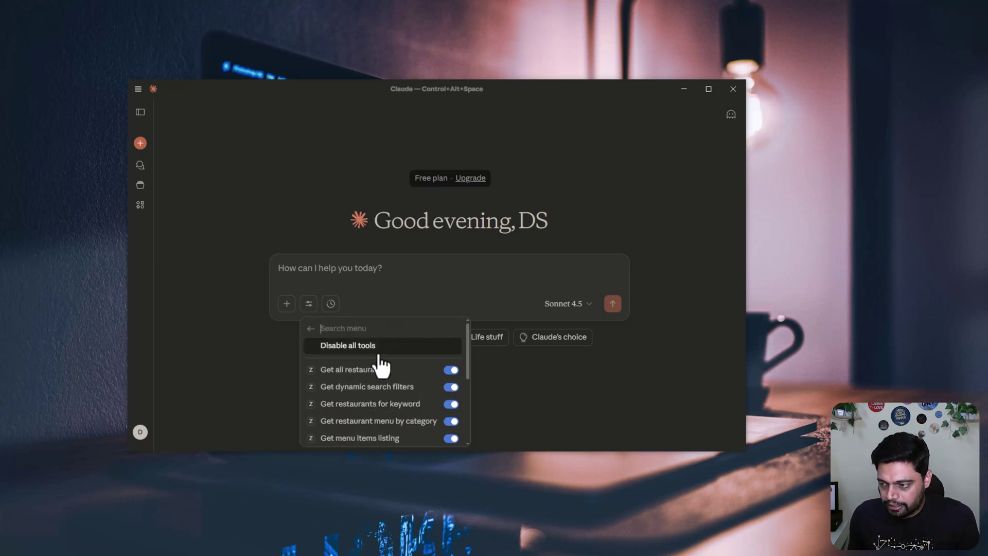
pyautogui.scroll(-5, 386, 405)
pyautogui.scroll(5, 385, 407)
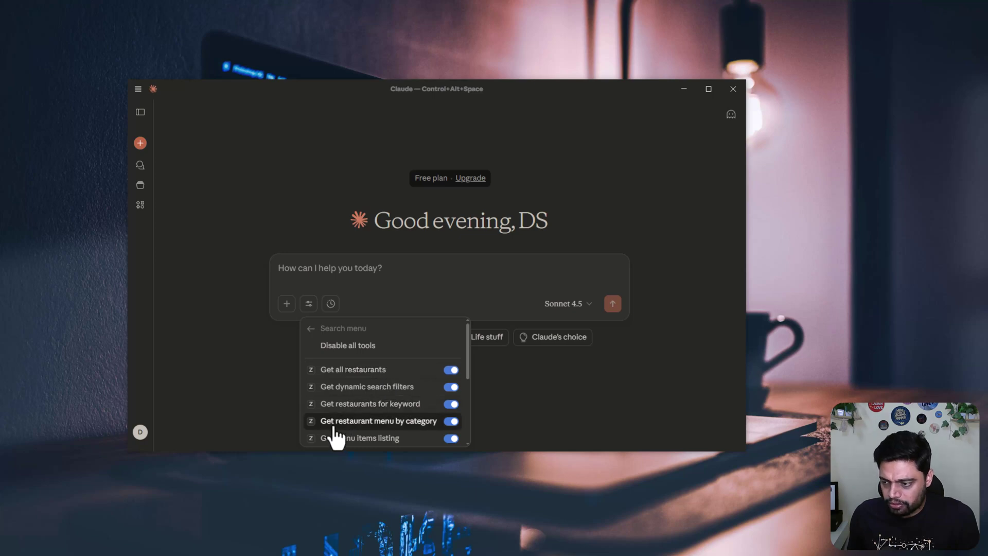
pyautogui.scroll(-3, 420, 443)
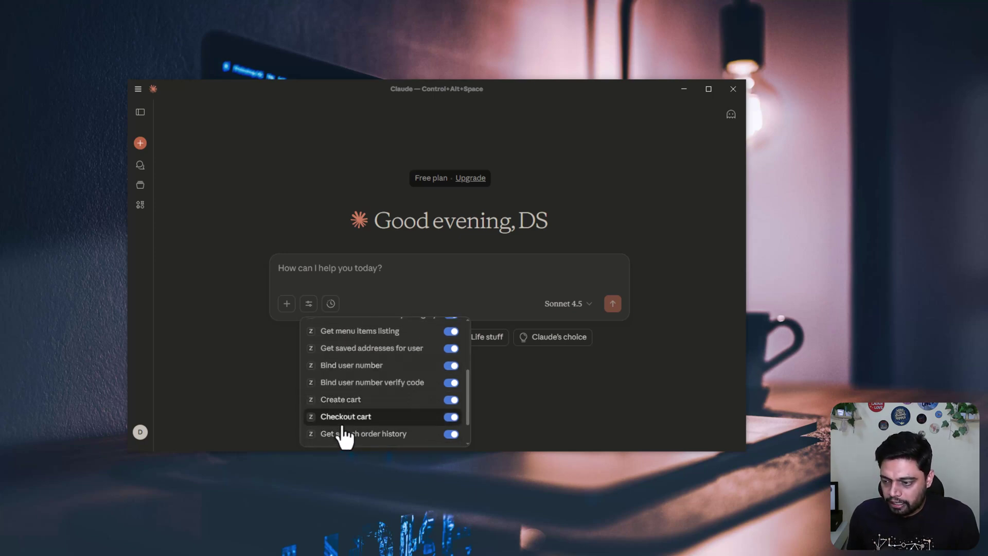
pyautogui.click(410, 268)
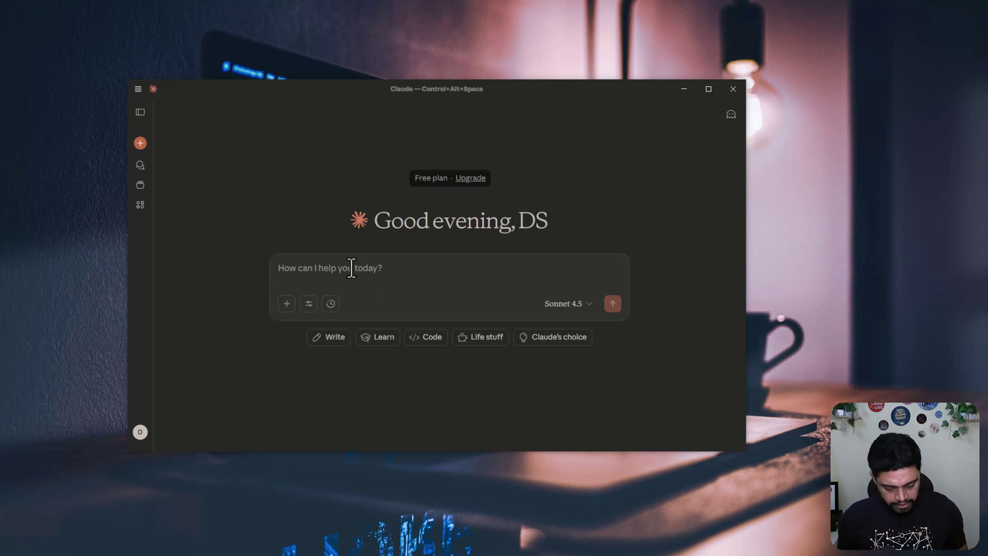
# Paste 'Hey Claude, order me a pizza' into the prompt box and send it.
pyautogui.write('Hey Claude, order me a pizza')
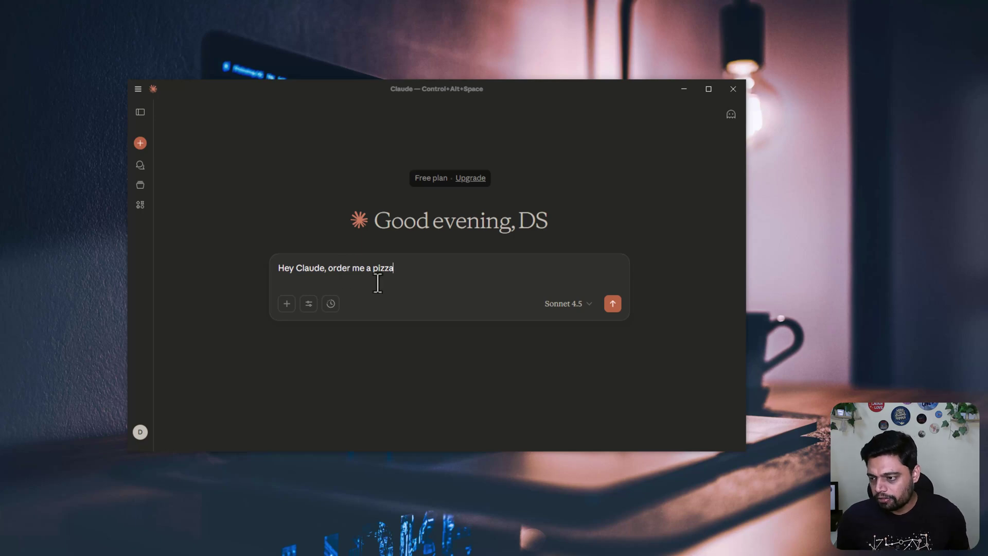
pyautogui.click(613, 304)
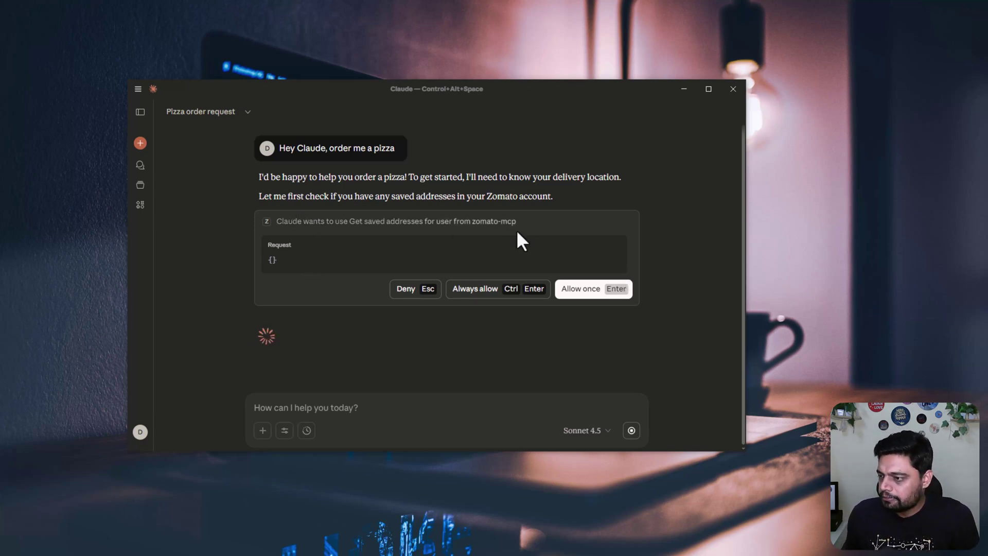
pyautogui.click(578, 292)
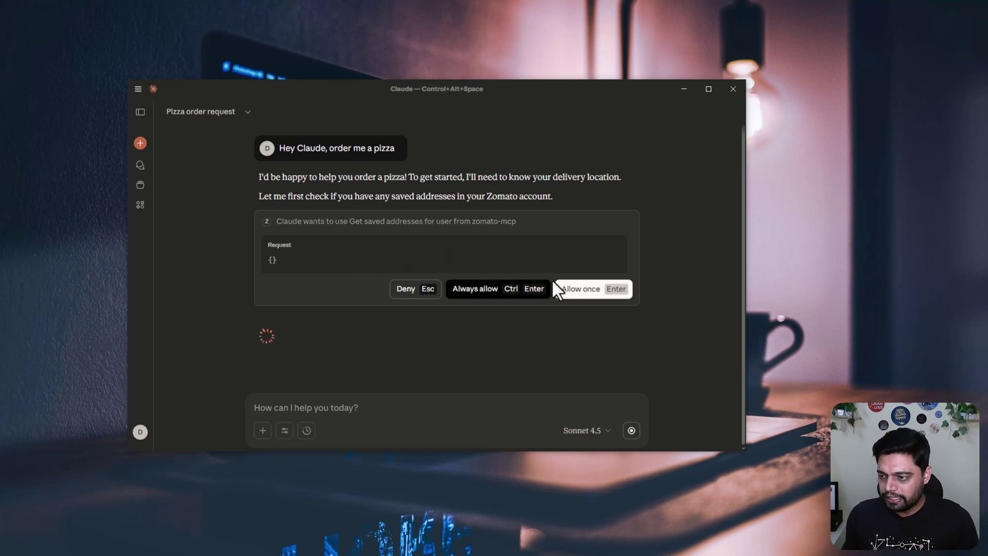
# Allow the saved-addresses lookup once and reply with the current Bengaluru neighbourhood for delivery.
pyautogui.click(576, 290)
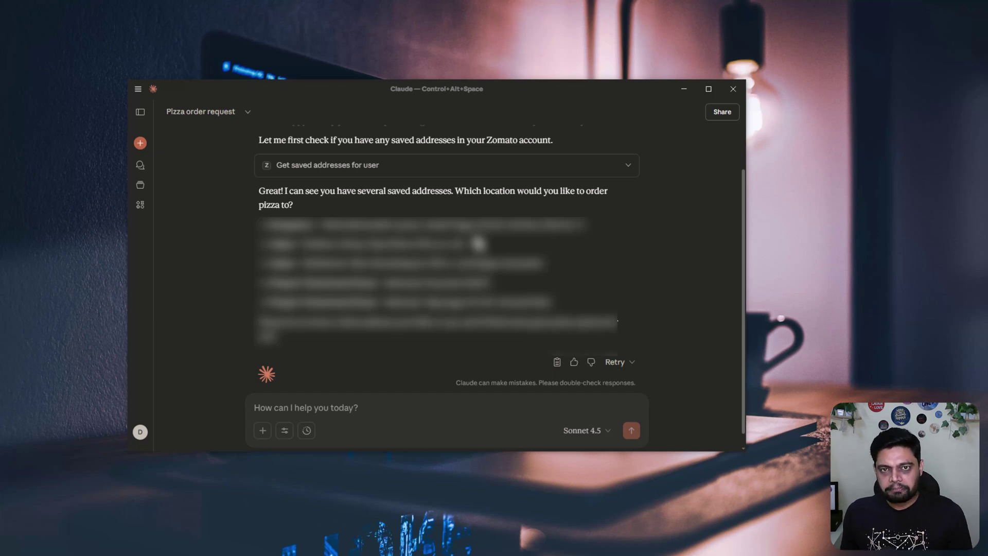
pyautogui.scroll(-1, 500, 294)
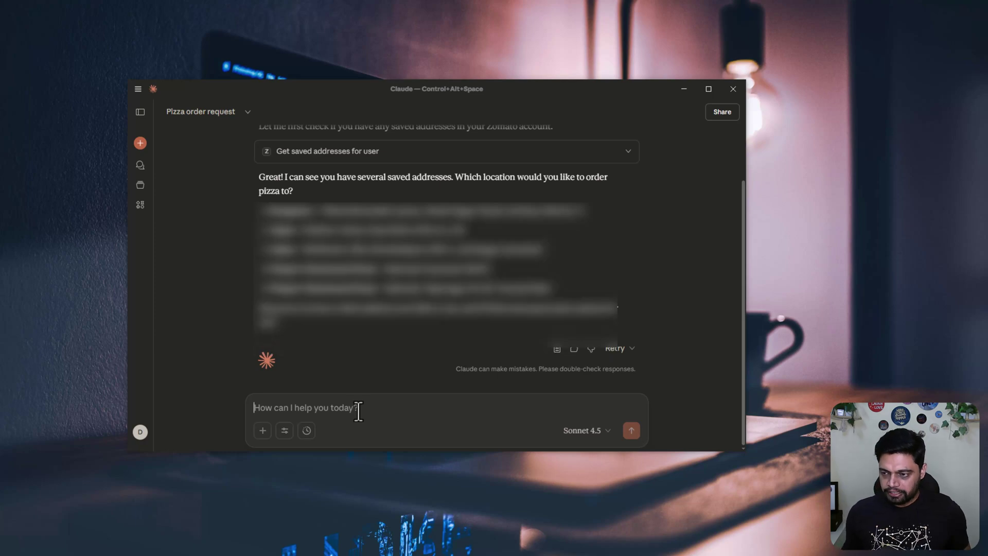
pyautogui.write('I')
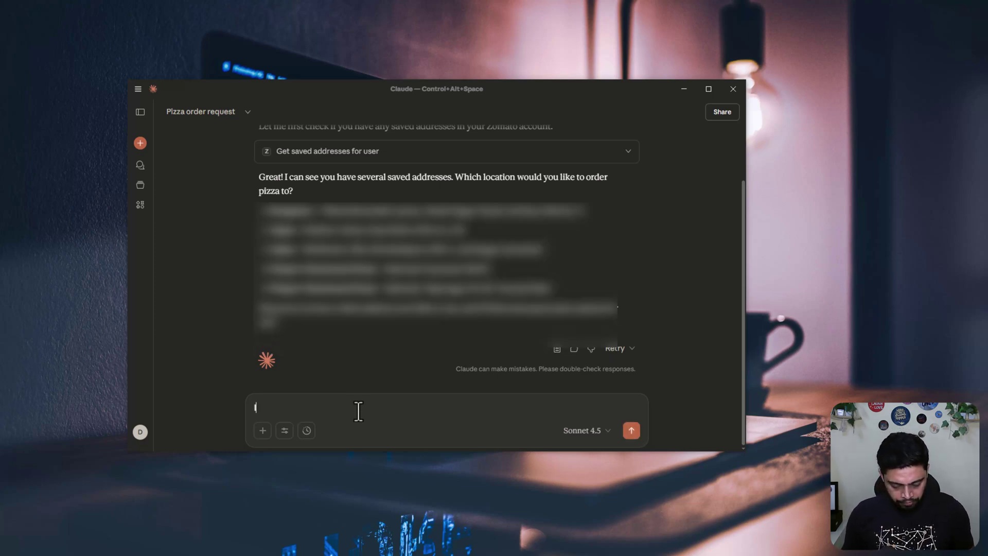
pyautogui.write(' am currently in Mahadev')
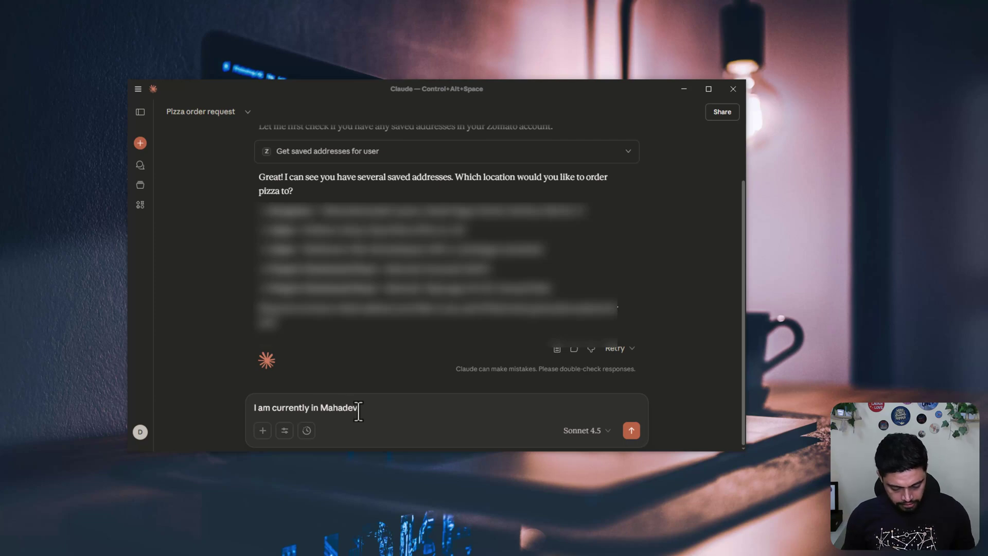
pyautogui.write('pura Bengaluru please use this as')
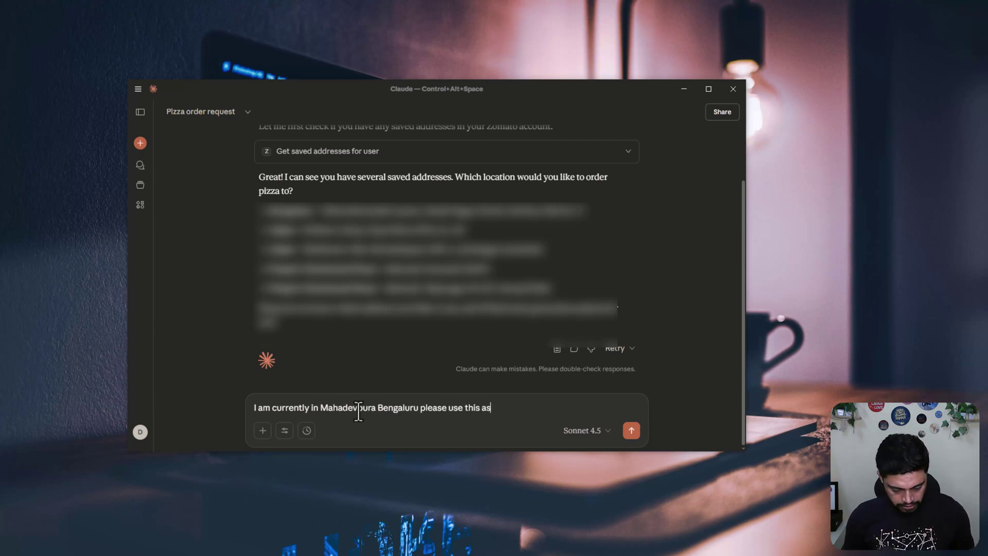
pyautogui.write(' delivery ')
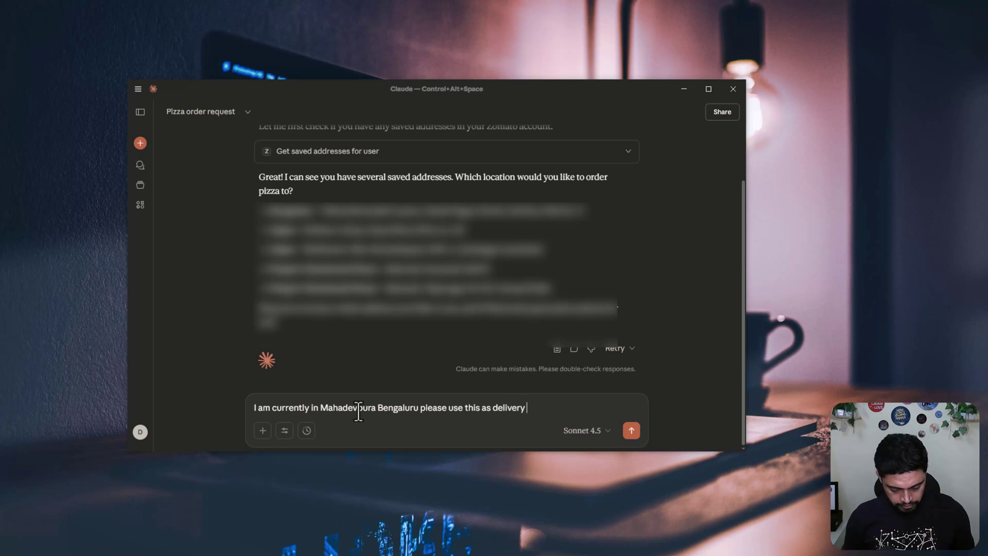
pyautogui.write('location')
pyautogui.press('Return')
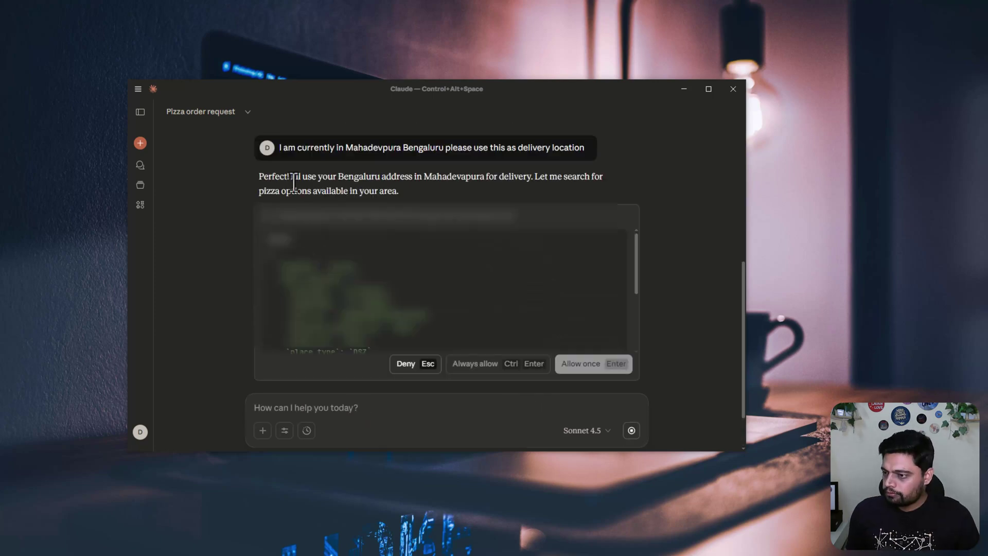
pyautogui.scroll(-2, 464, 288)
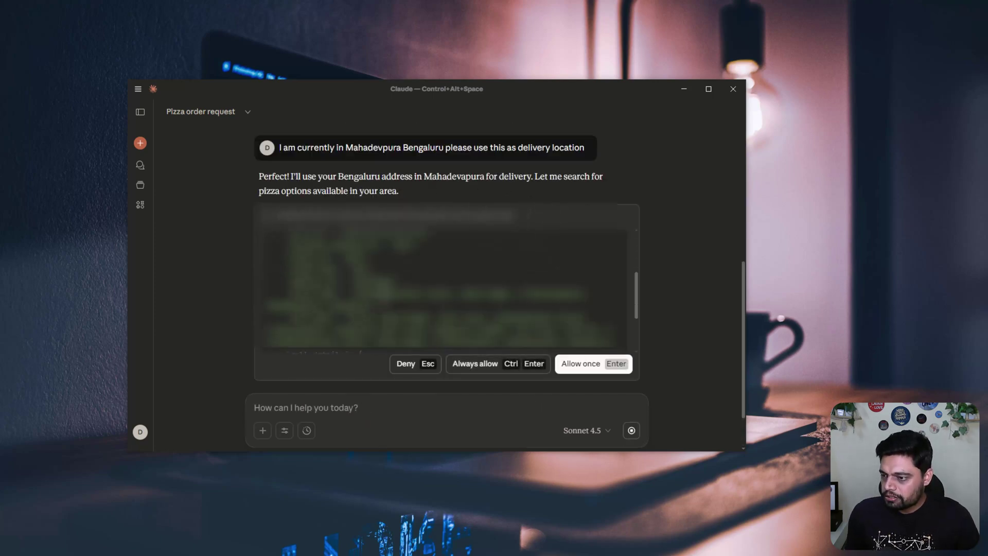
pyautogui.click(580, 364)
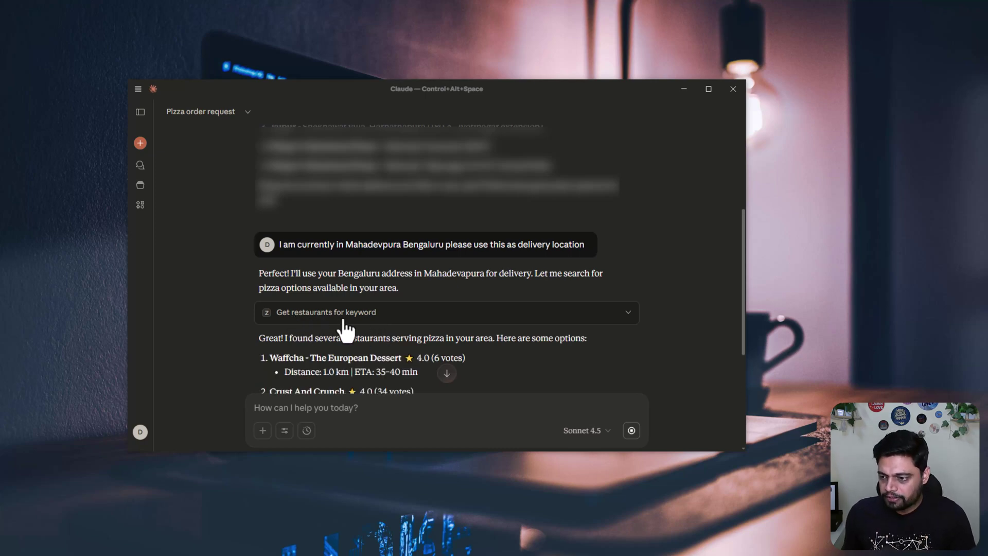
pyautogui.scroll(-5, 463, 329)
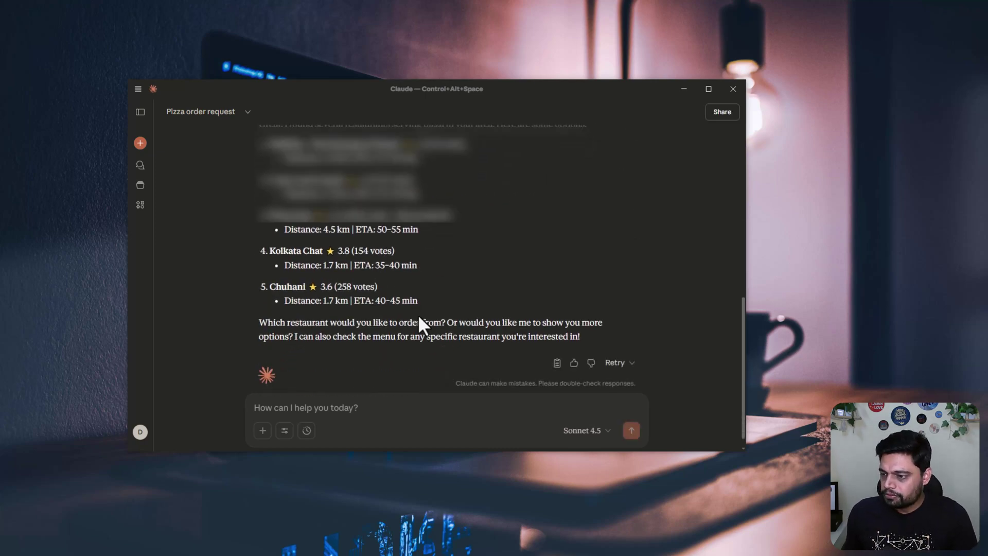
pyautogui.scroll(-1, 419, 318)
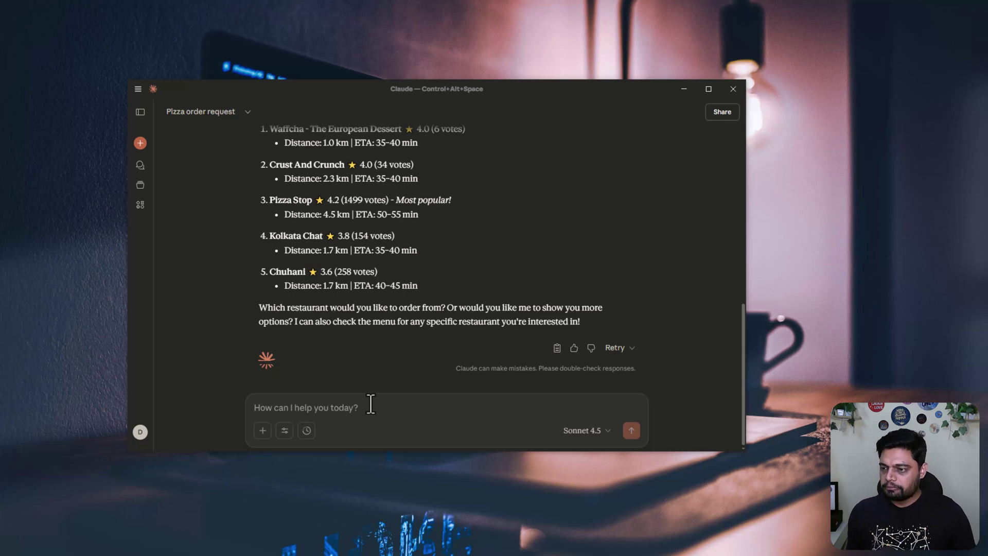
# Choose Pizza Stop as the restaurant and allow Claude to fetch its menu items.
pyautogui.write('Piz')
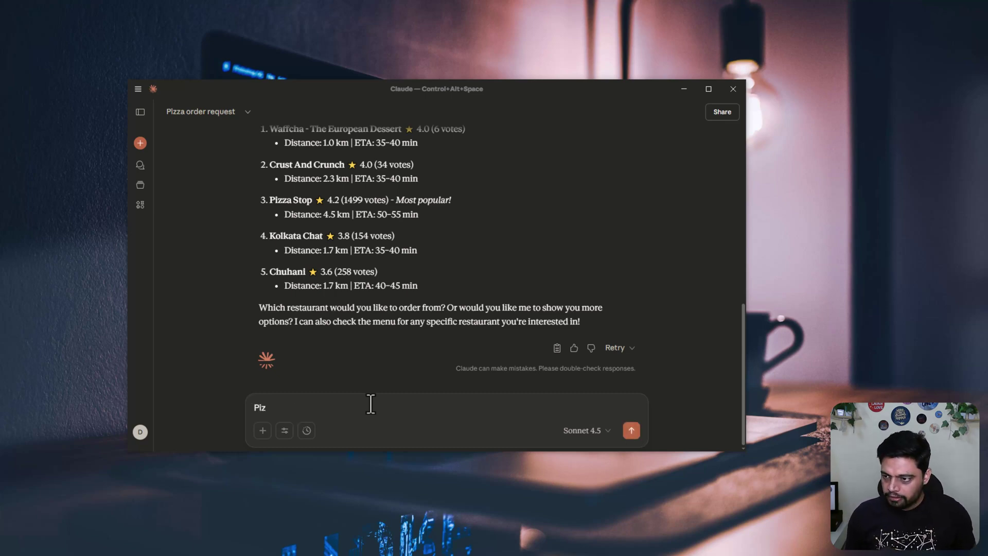
pyautogui.write('za Stop')
pyautogui.press('Return')
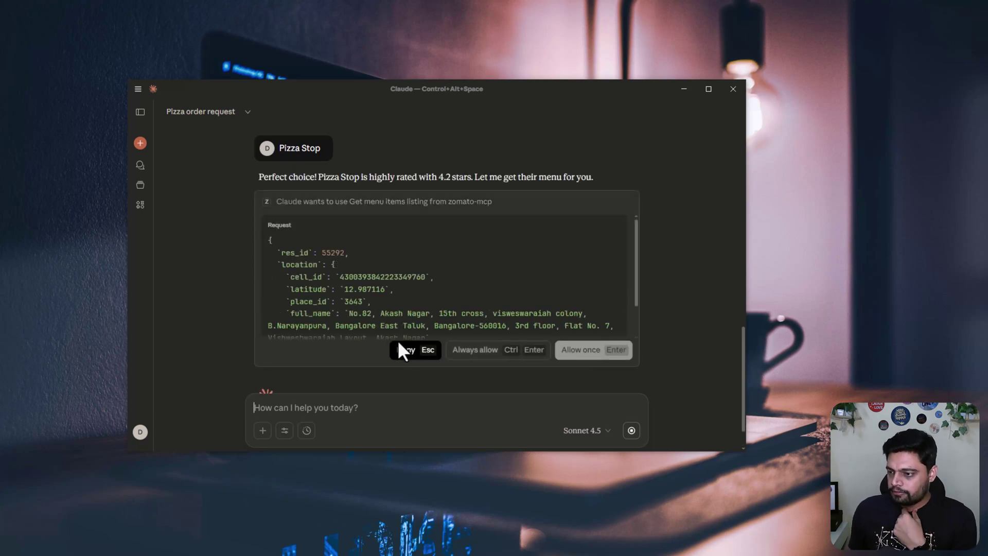
pyautogui.click(586, 355)
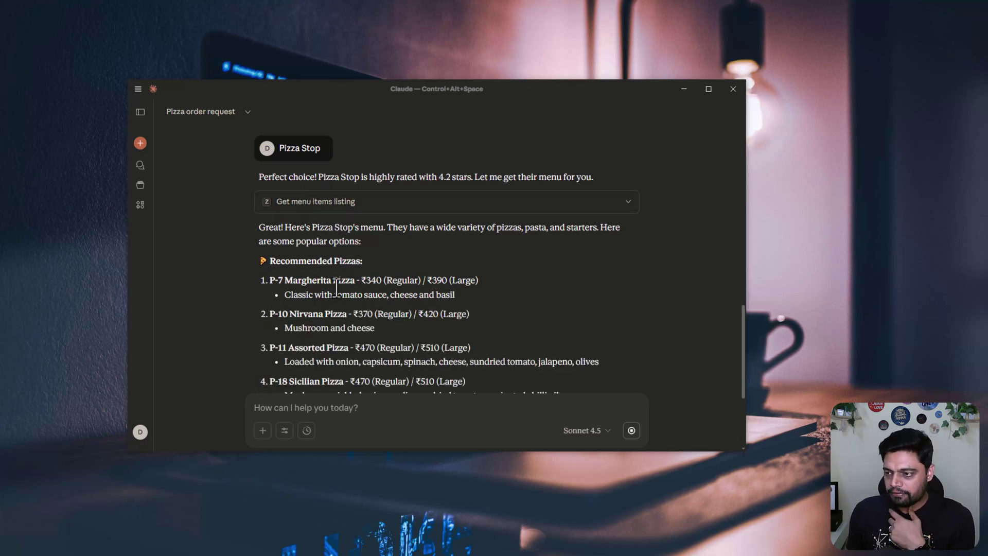
# Tell Claude to go ahead with the first menu option, the P-7 Margherita Pizza.
pyautogui.scroll(-3, 331, 257)
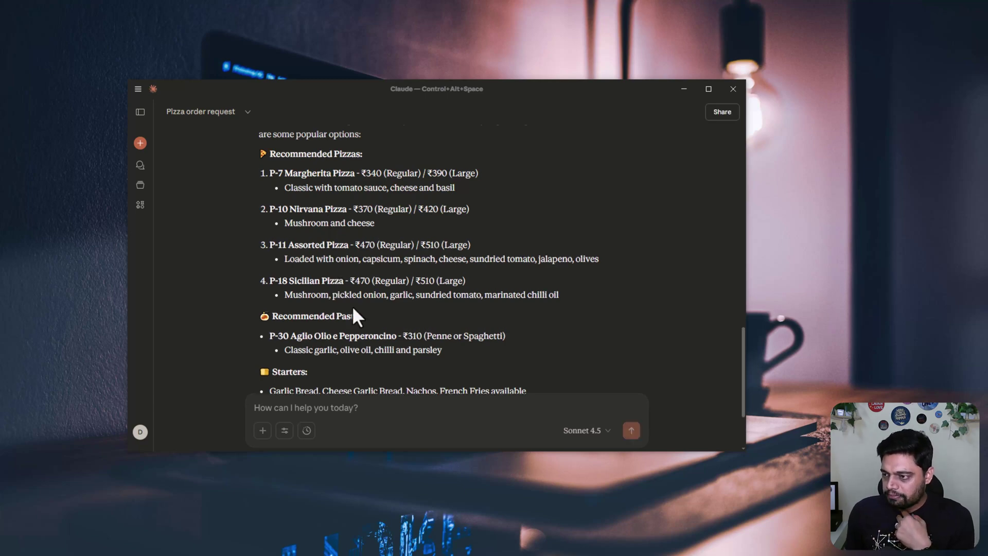
pyautogui.scroll(-3, 353, 312)
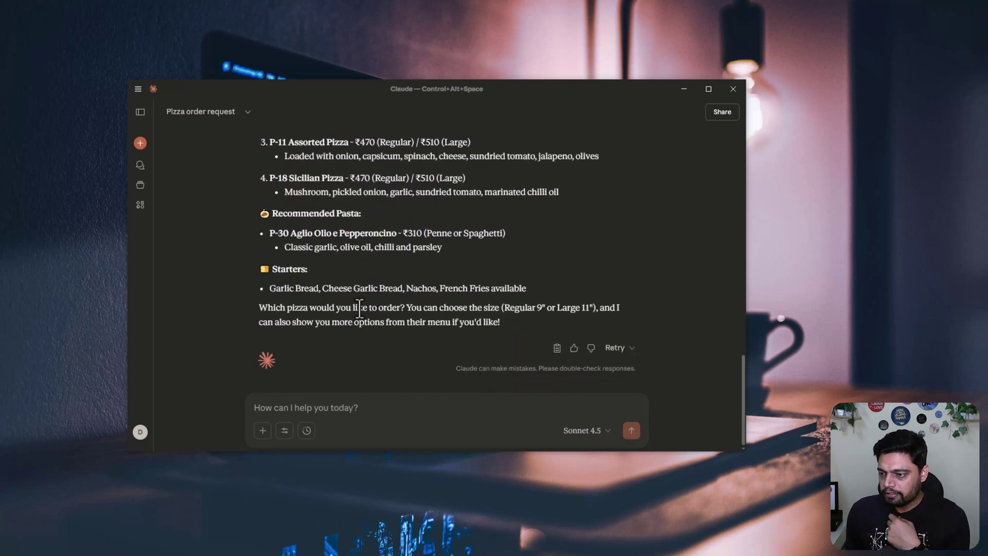
pyautogui.scroll(5, 355, 367)
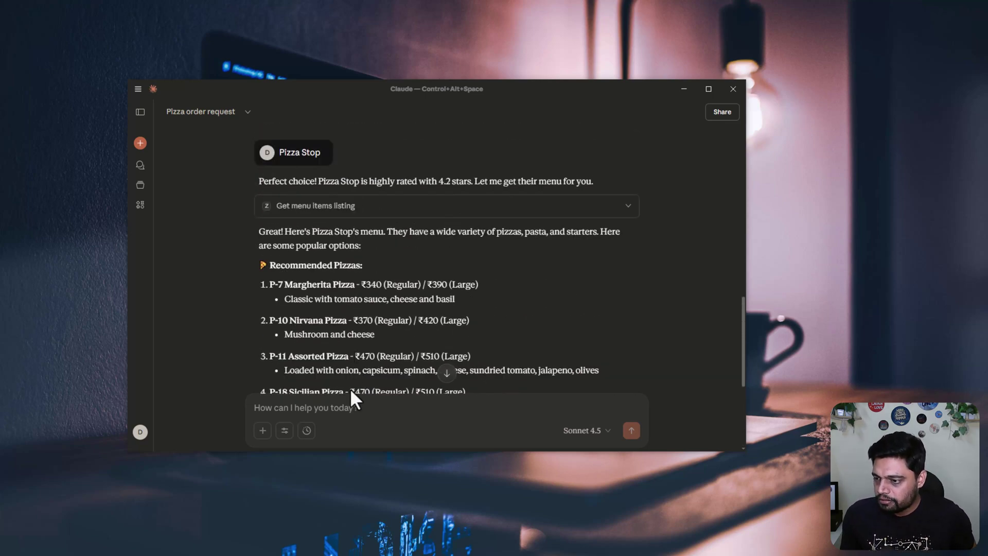
pyautogui.click(327, 412)
pyautogui.write('I like to go ahead with the ')
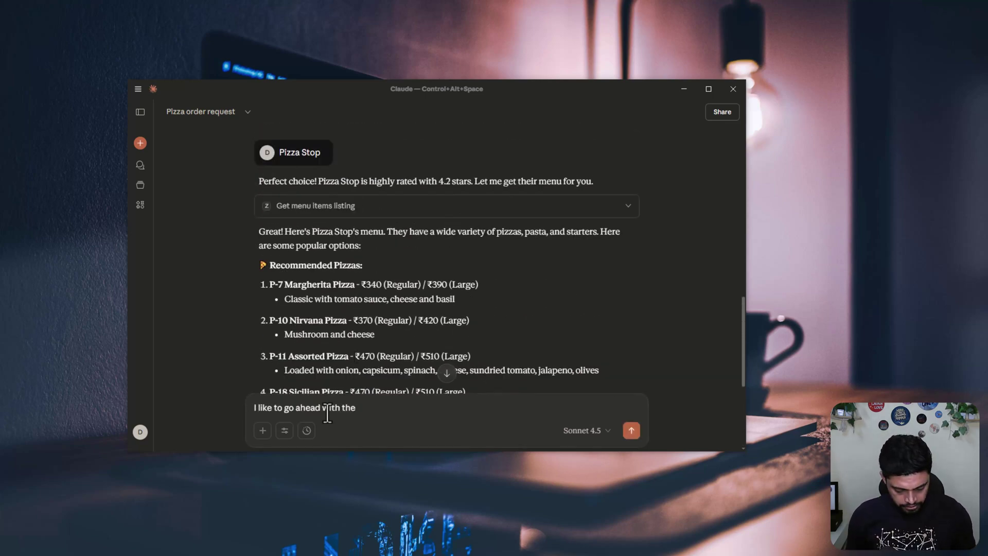
pyautogui.write('first option')
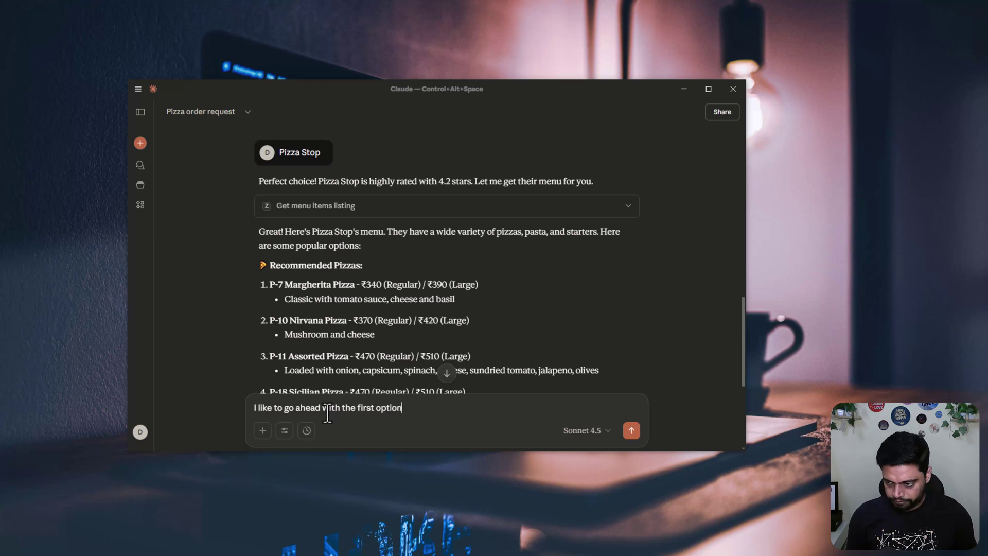
pyautogui.press('Return')
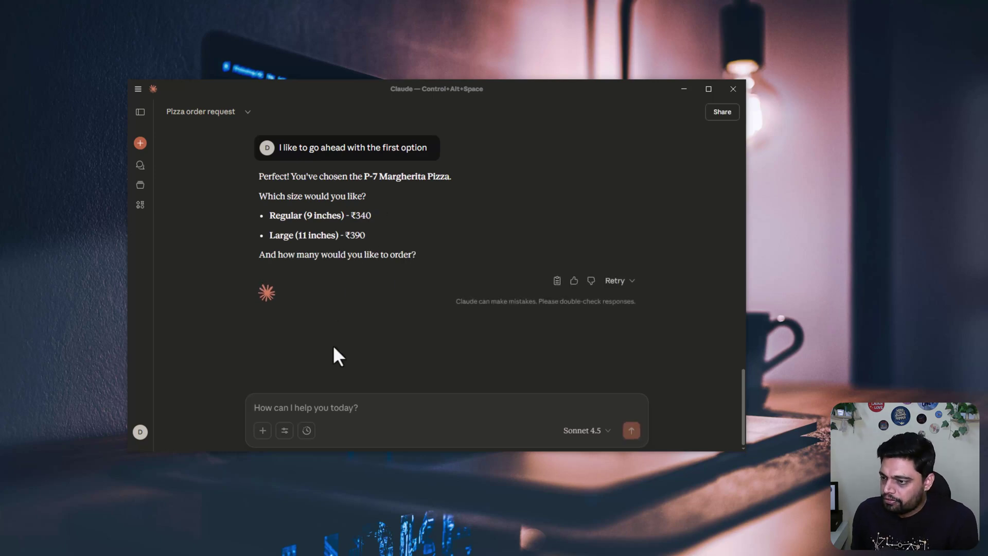
# Reply 'Regular' for the pizza size, then draft 'nothing extra, please proceed'.
pyautogui.write('Regular')
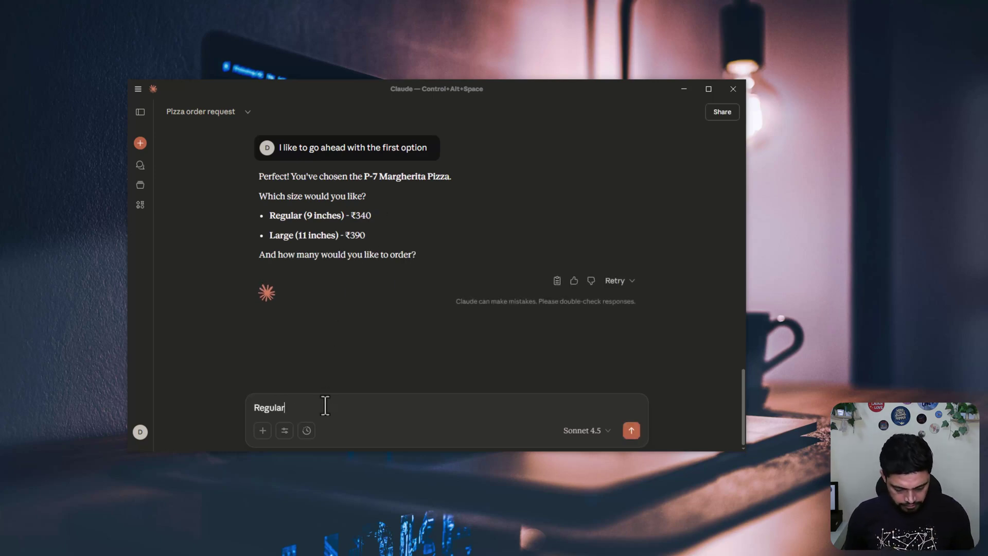
pyautogui.press('Return')
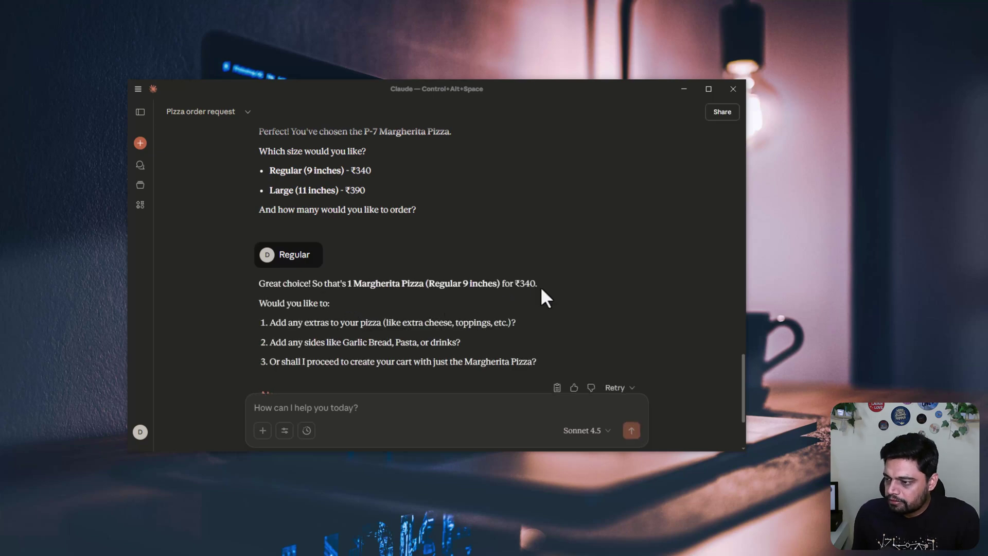
pyautogui.scroll(-2, 395, 365)
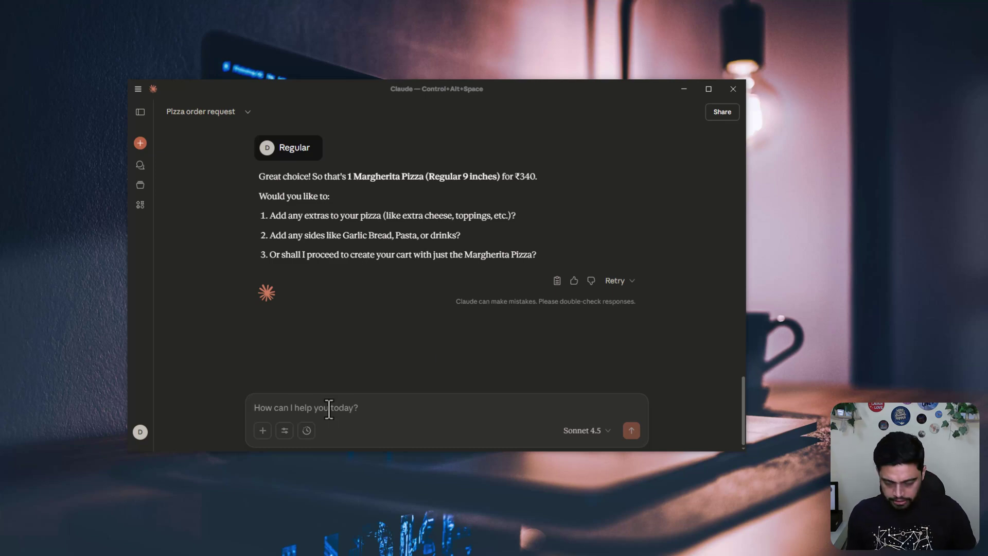
pyautogui.write('noth')
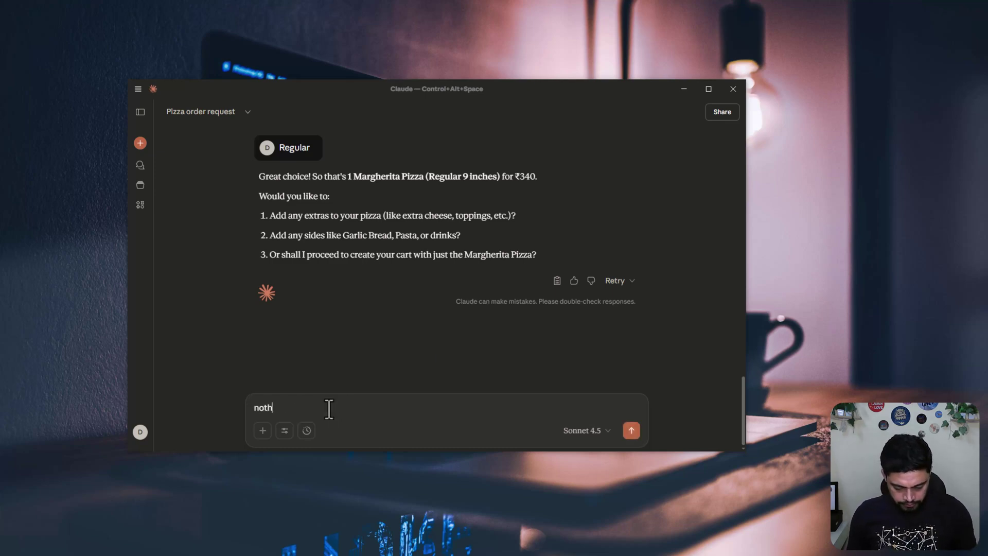
pyautogui.write('ing extra')
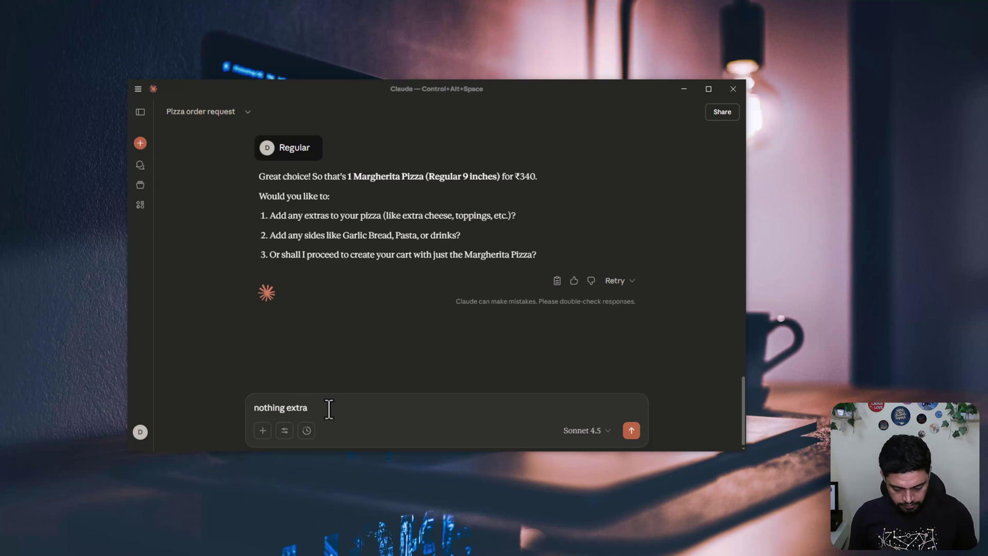
pyautogui.write(', please proceed')
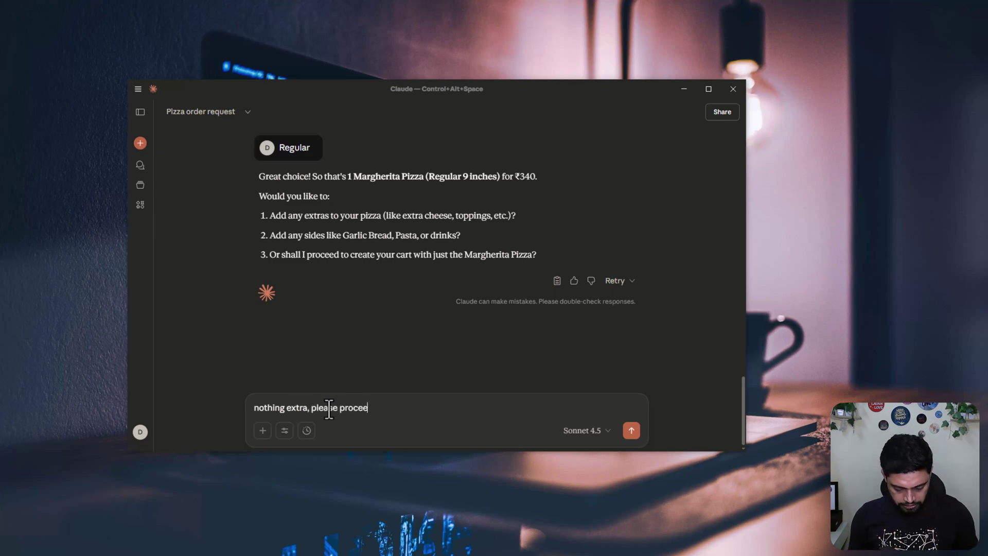
# Send 'nothing extra, please proceed' and allow Claude once to create the Zomato cart.
pyautogui.press('Return')
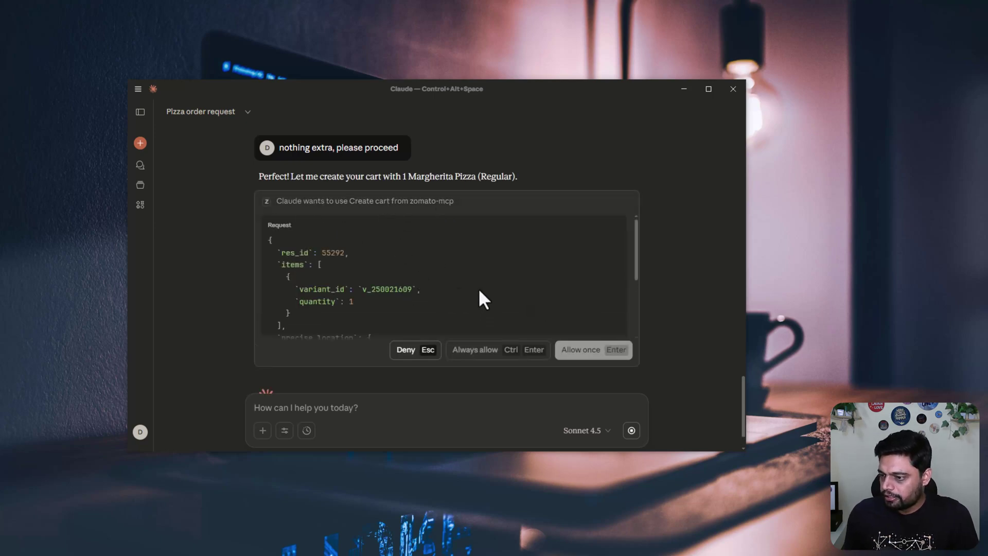
pyautogui.click(561, 346)
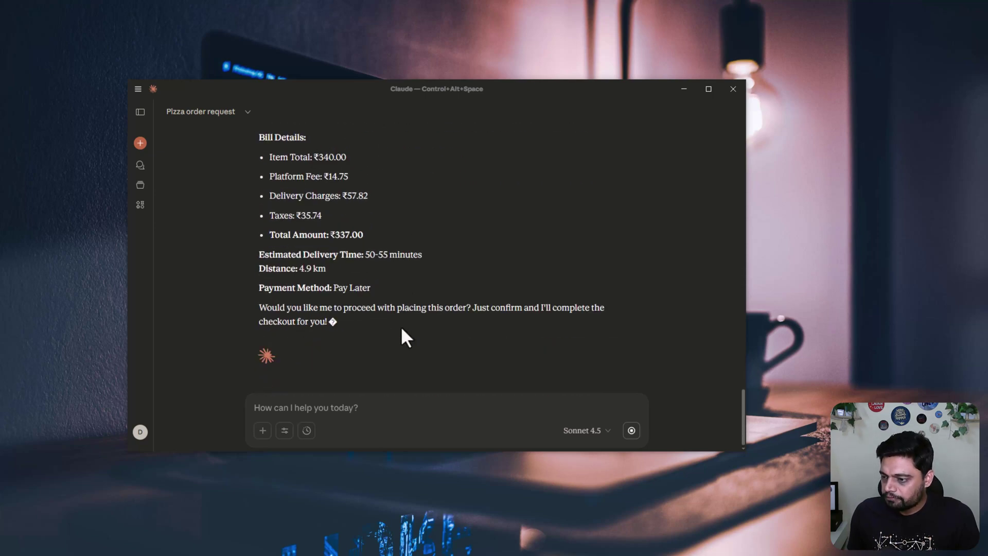
pyautogui.moveTo(276, 157); pyautogui.dragTo(365, 159)
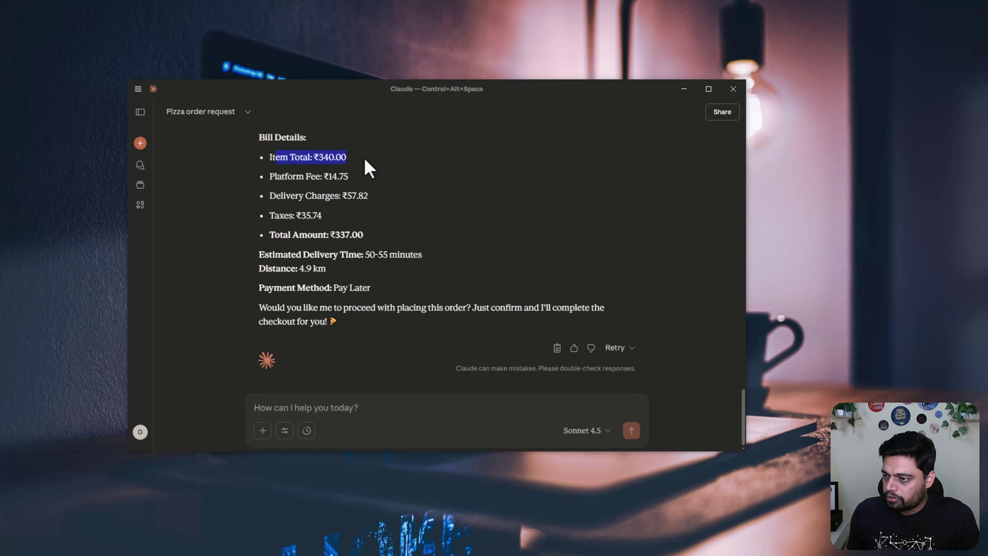
pyautogui.moveTo(282, 177); pyautogui.dragTo(365, 204)
pyautogui.moveTo(292, 234); pyautogui.dragTo(365, 236)
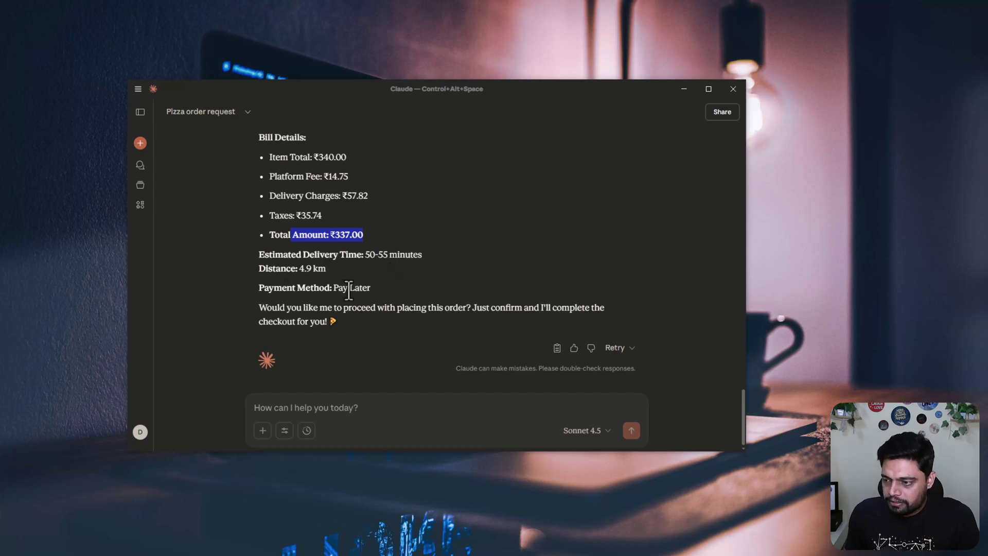
pyautogui.moveTo(333, 288); pyautogui.dragTo(380, 296)
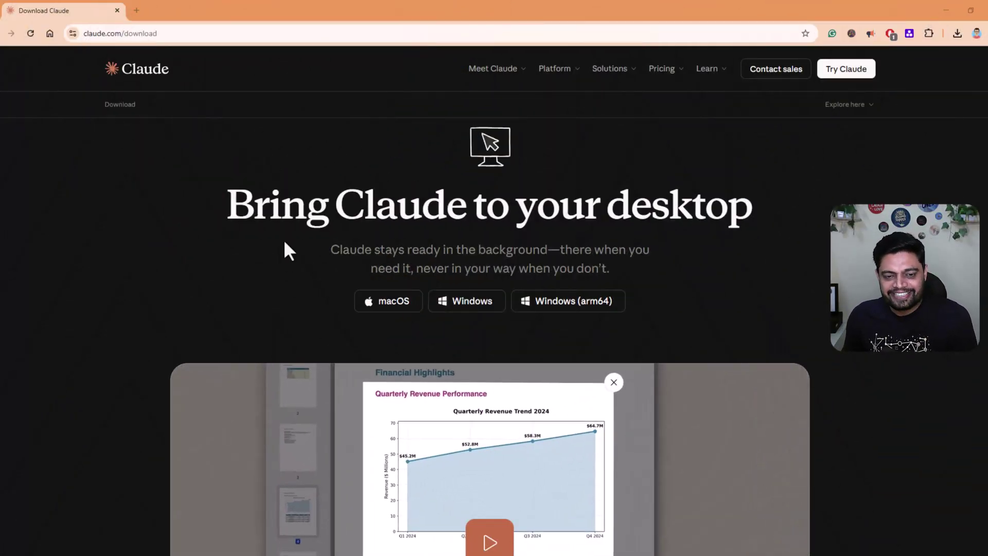
# Scroll down the claude.com download page to the demo video and feature cards.
pyautogui.scroll(-5, 448, 242)
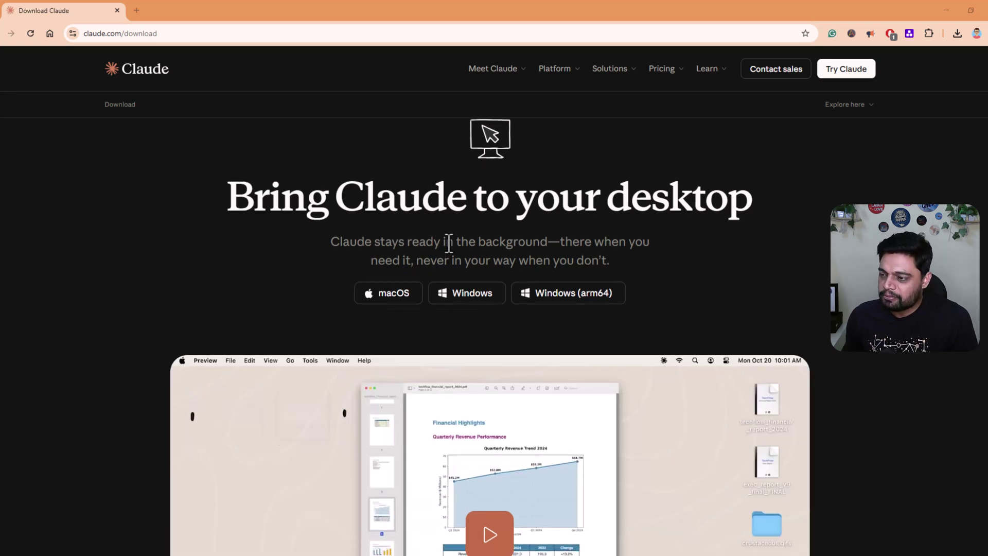